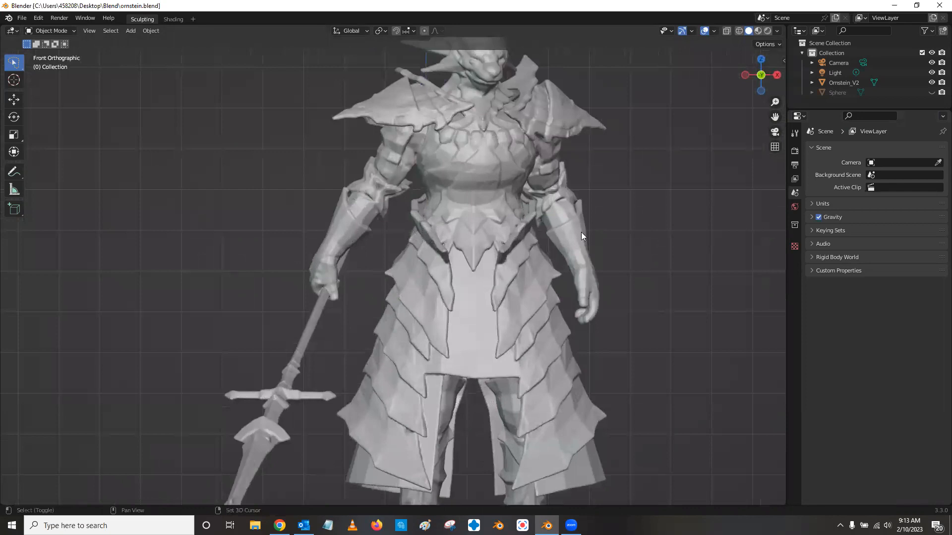
Step: Examine the armoured Ornstein model from the front, the back and close up around the head and torso
middle_drag(672, 233, 627, 233)
scroll(627, 229, down, 5)
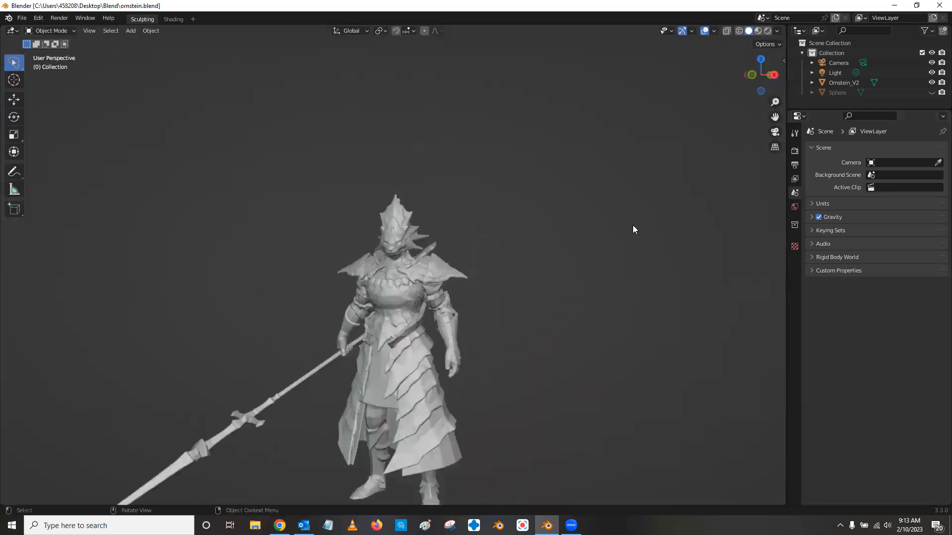
scroll(552, 253, down, 1)
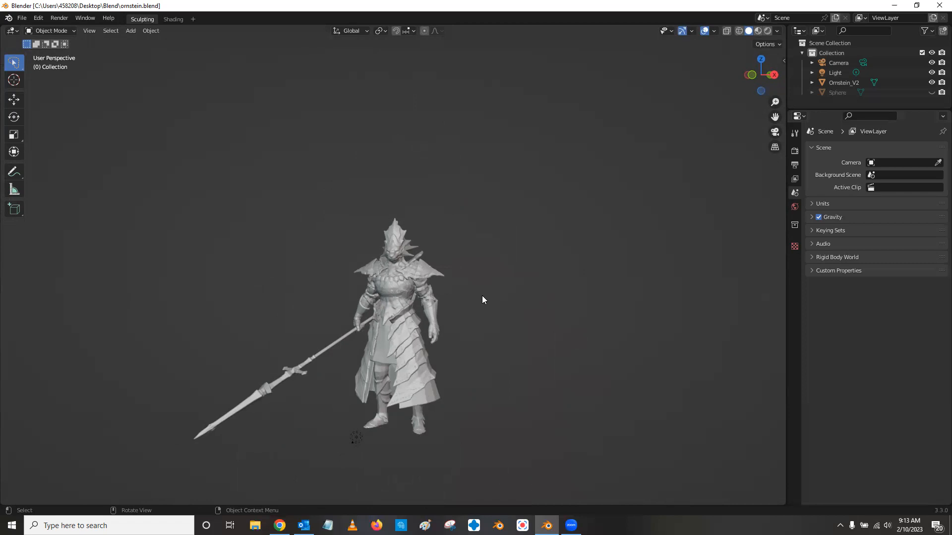
scroll(460, 273, up, 3)
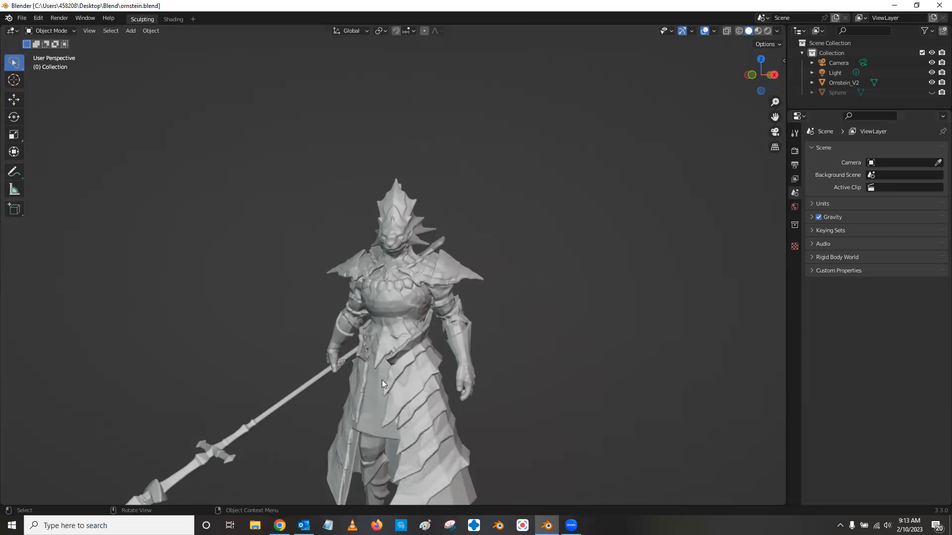
scroll(381, 380, down, 2)
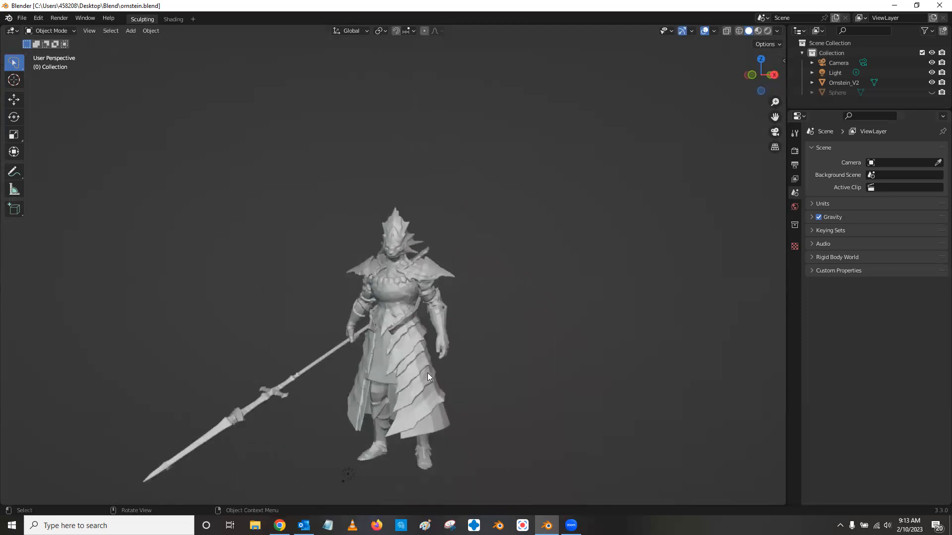
scroll(464, 303, up, 6)
scroll(453, 316, down, 1)
middle_drag(452, 331, 282, 330)
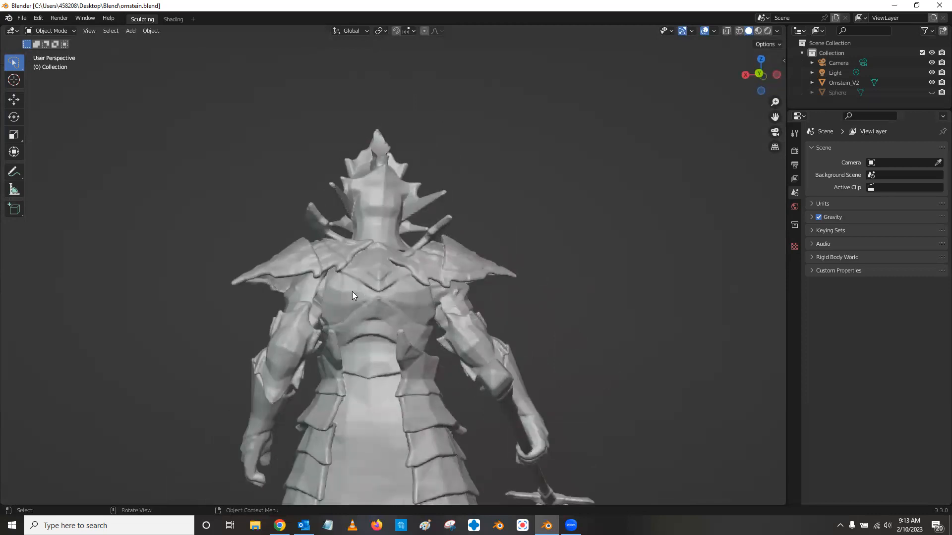
middle_drag(356, 285, 451, 238)
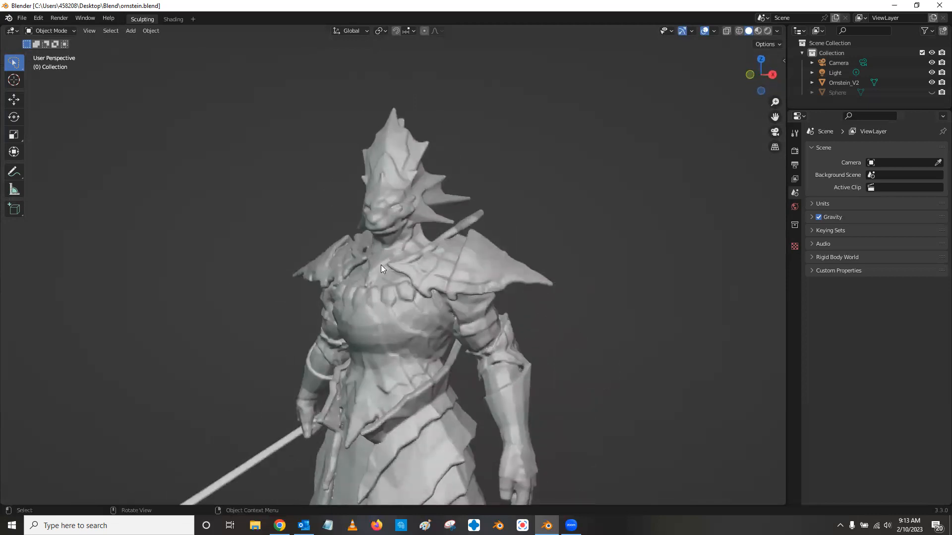
mouse_move(542, 315)
middle_down()
mouse_move(391, 312)
mouse_move(554, 322)
middle_up()
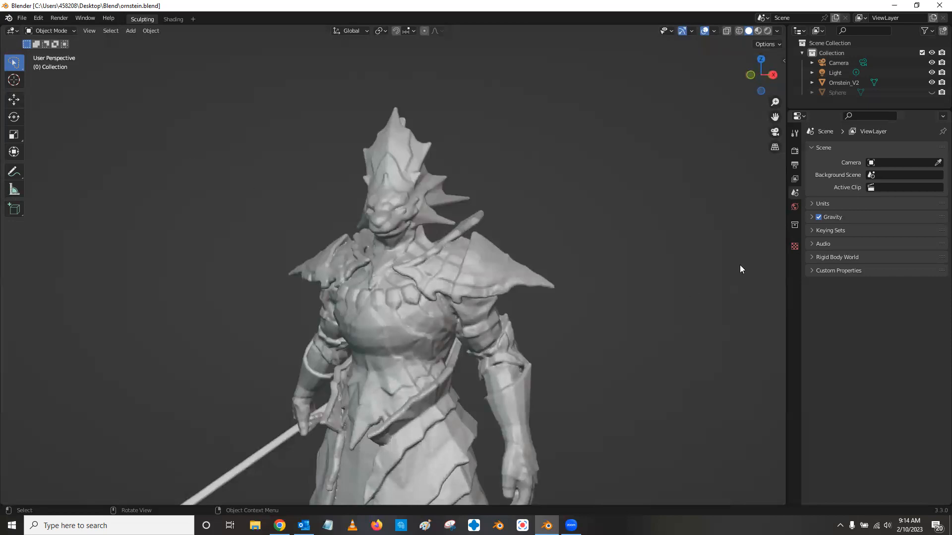
alt+middle_drag(740, 265, 634, 275)
Step: Add a UV sphere to the scene from the front orthographic view
key(KP_1)
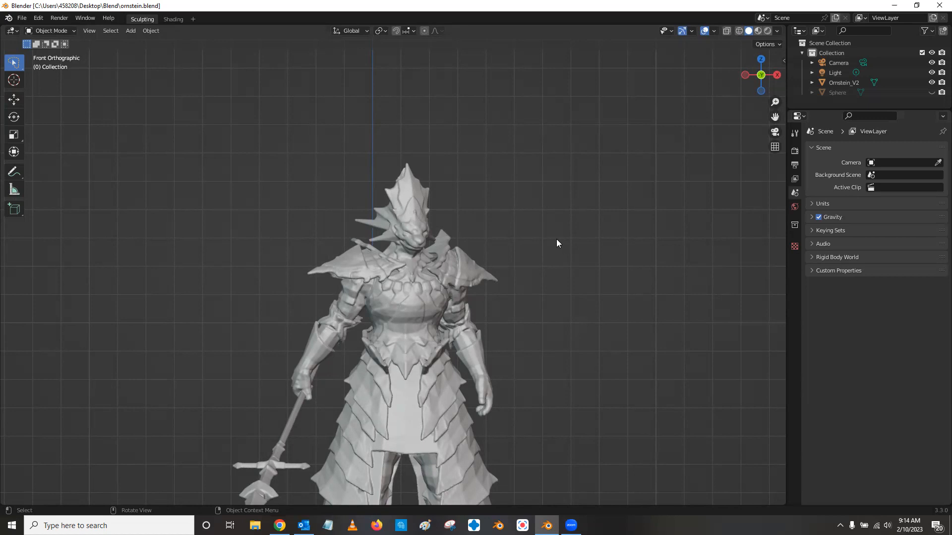
key(shift+a)
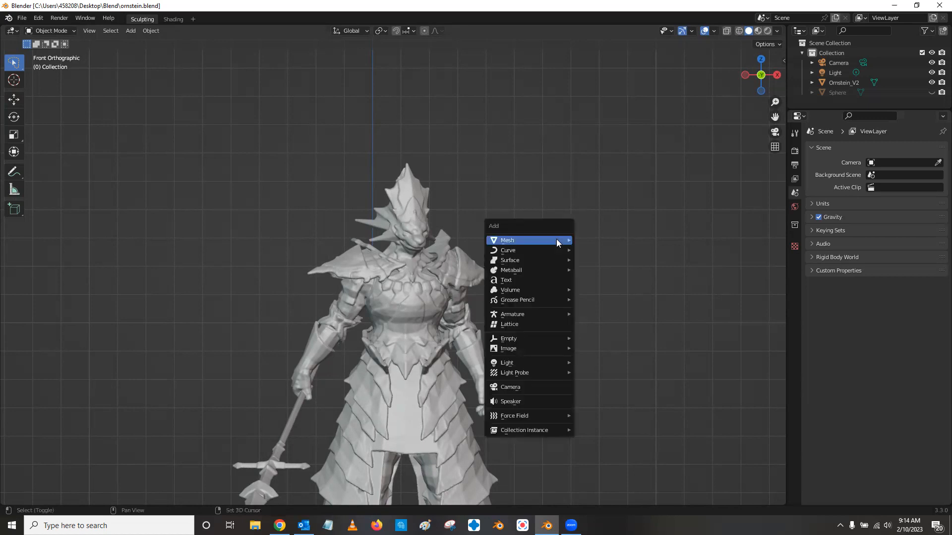
mouse_move(556, 239)
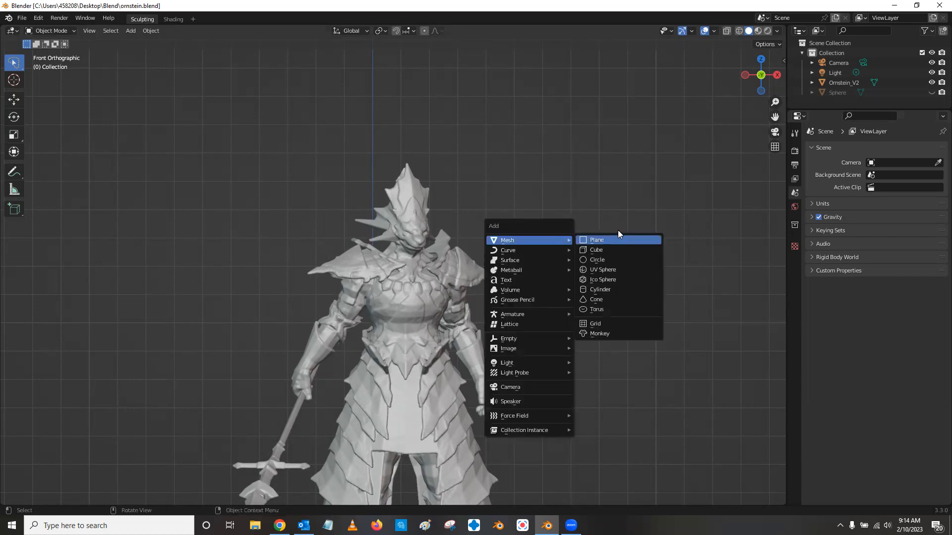
click(620, 269)
Step: Move the new sphere up from the origin to beside the character's head, just above the shoulder armour
scroll(582, 301, down, 1)
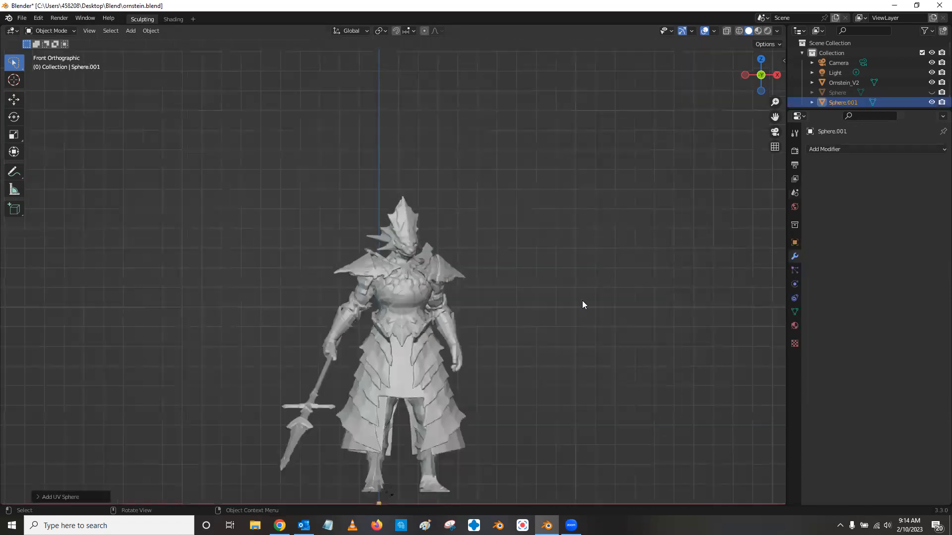
scroll(583, 301, down, 3)
scroll(426, 404, up, 5)
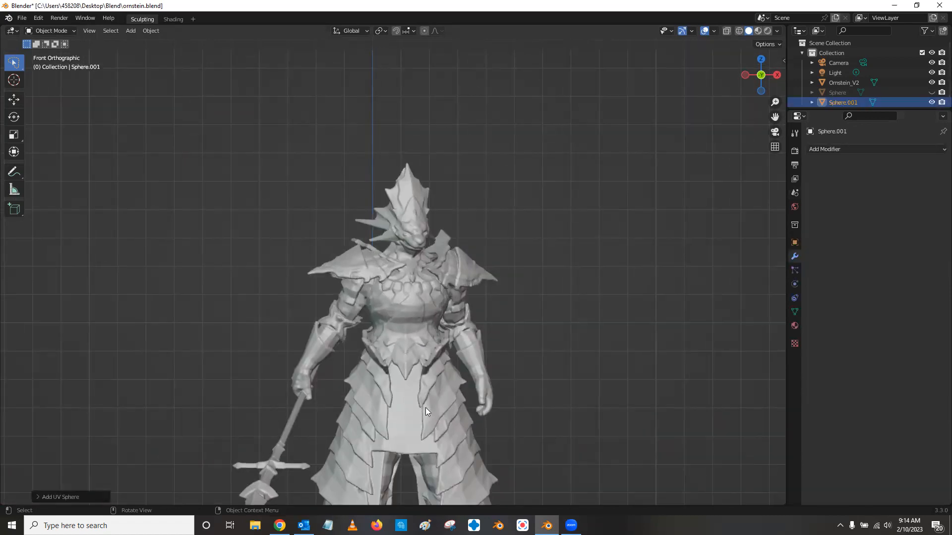
scroll(428, 426, down, 3)
key(g)
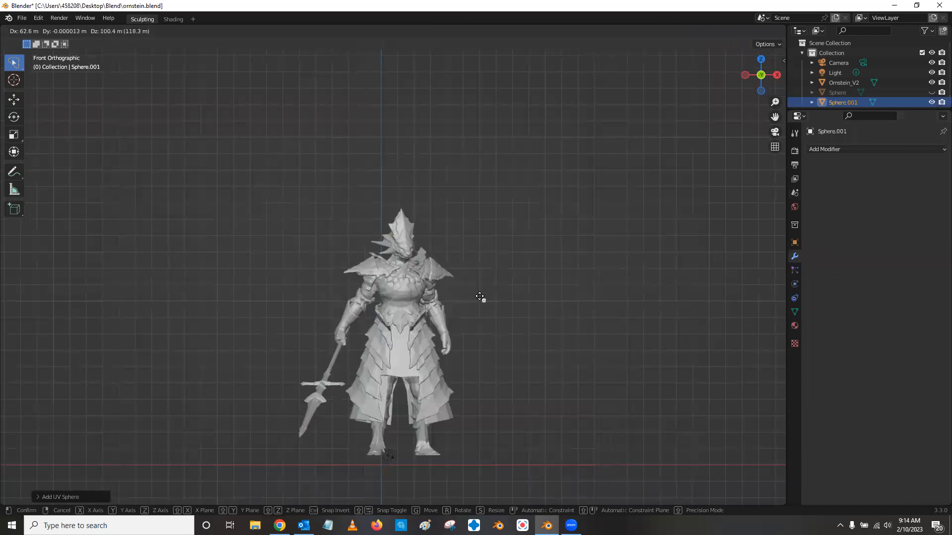
click(494, 257)
scroll(483, 260, up, 5)
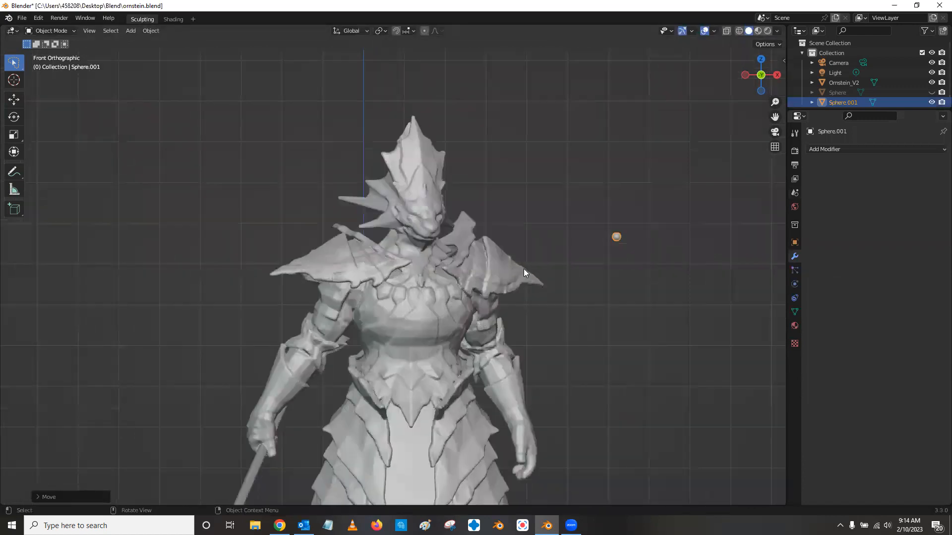
scroll(669, 253, down, 2)
key(g)
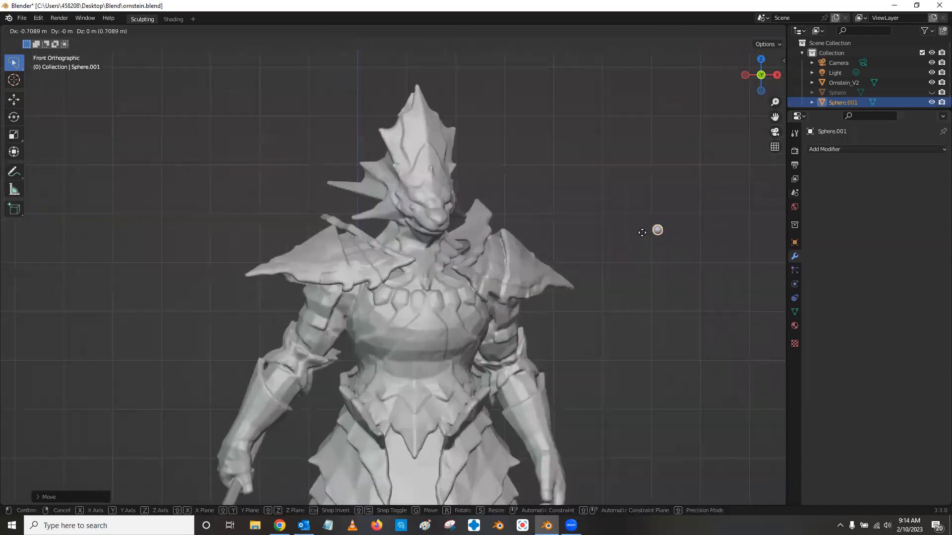
click(502, 190)
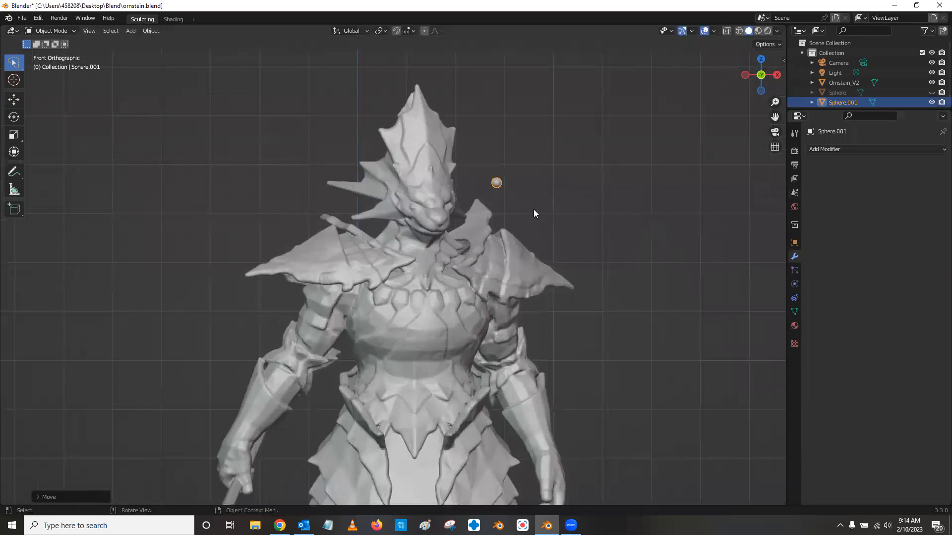
Step: Scale the sphere up uniformly until it roughly matches the height of the character's head and crest
key(s)
click(624, 196)
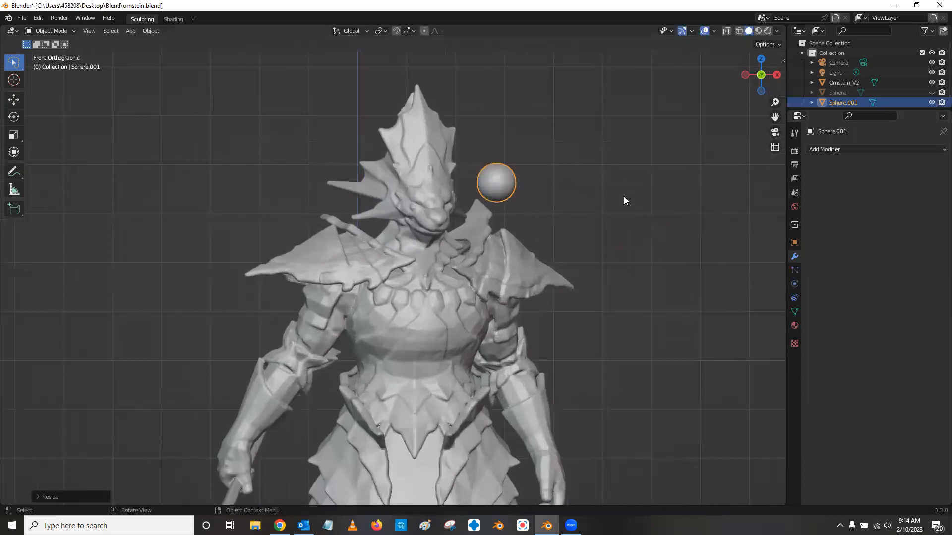
key(s)
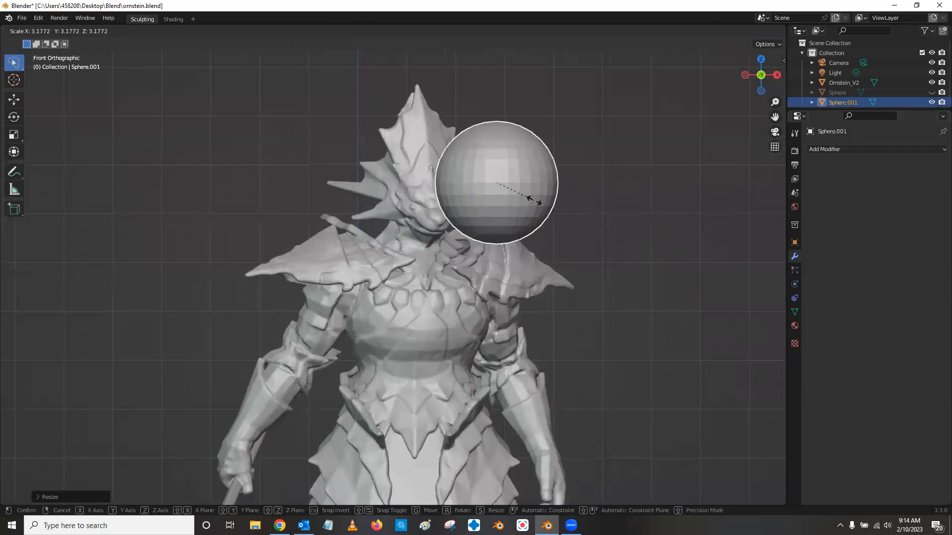
click(546, 207)
Step: Move the sphere over the character's head, aligning its depth in right view and its sideways position in back view
key(KP_3)
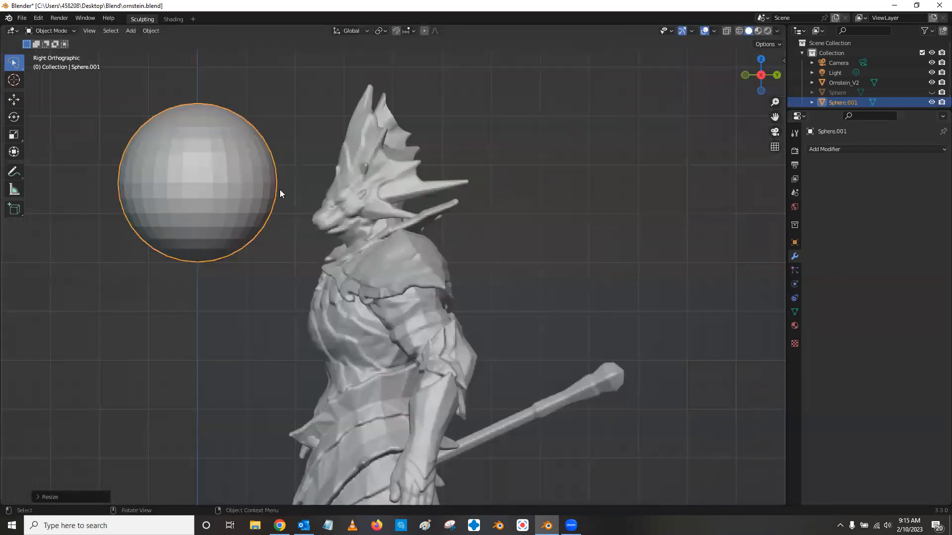
key(g)
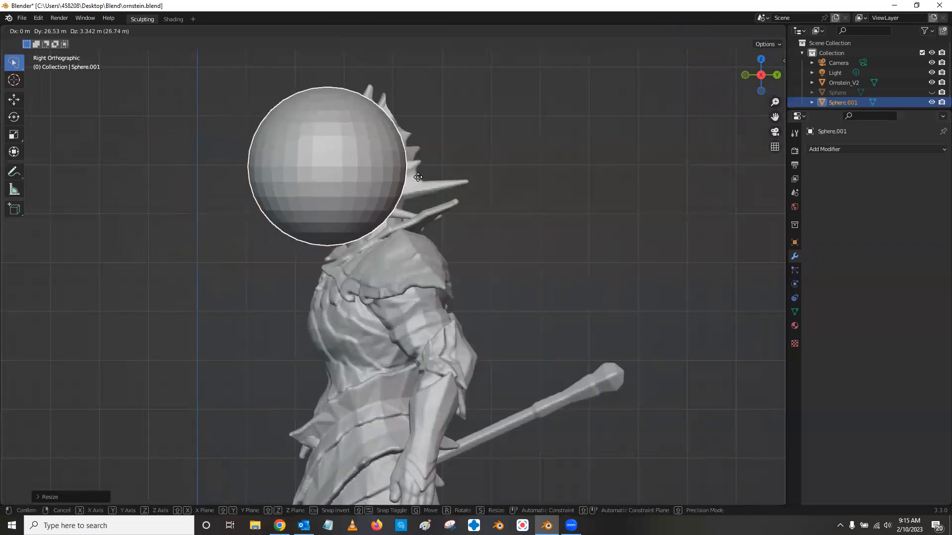
click(432, 182)
key(ctrl+KP_1)
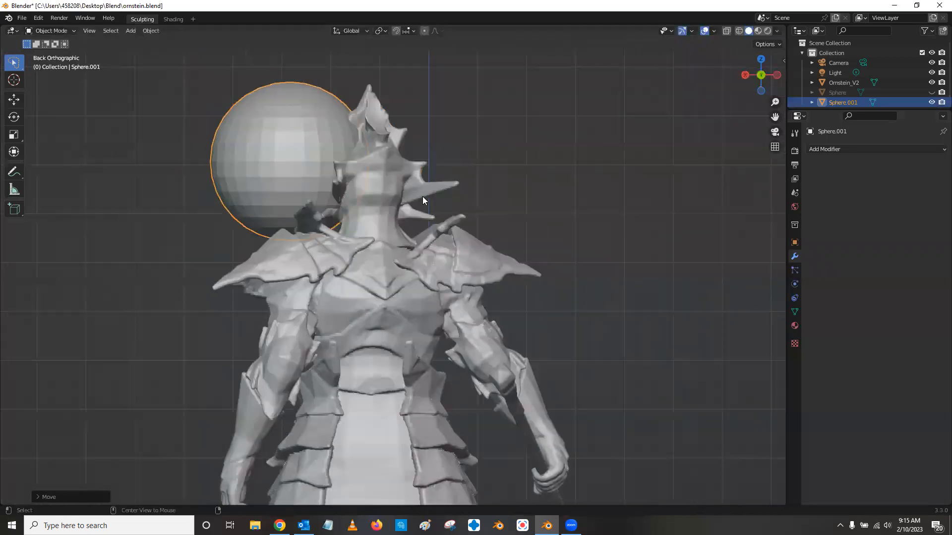
key(g)
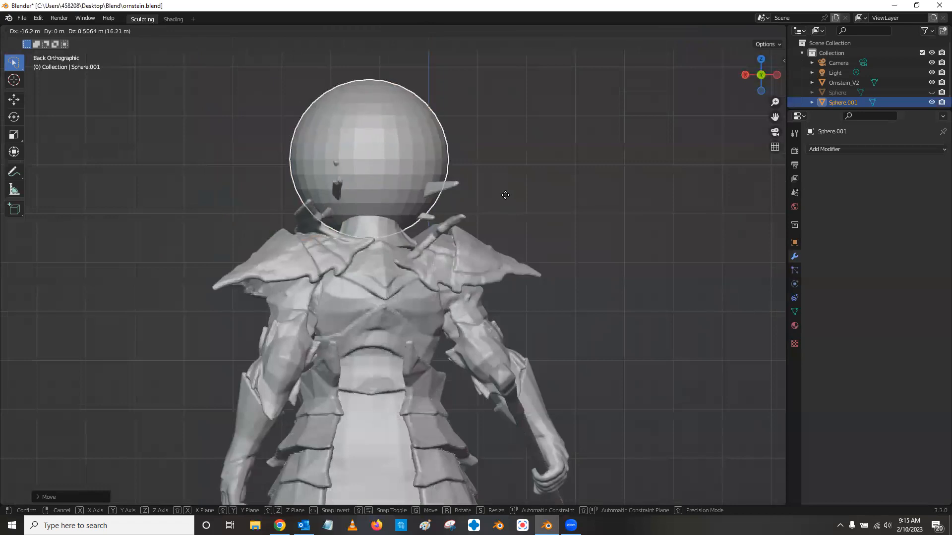
click(511, 196)
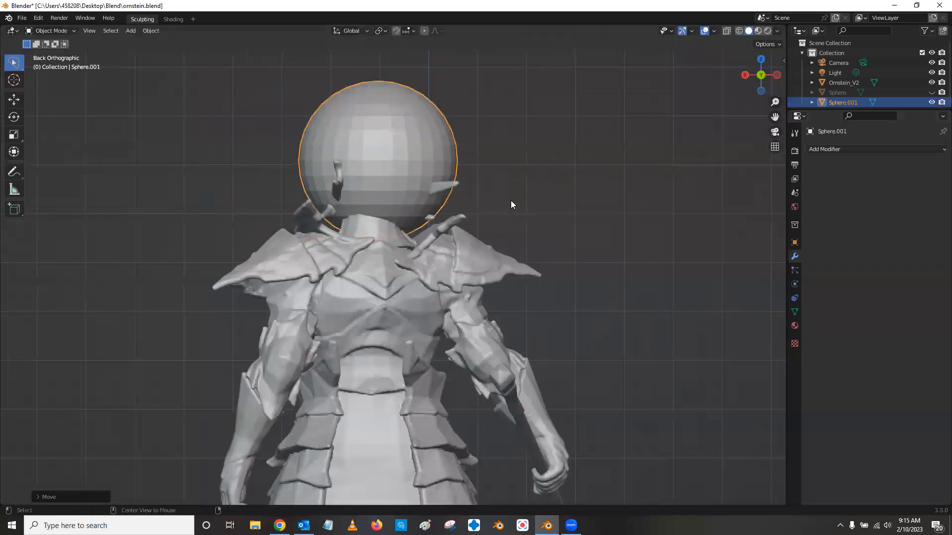
Step: Hide and unhide the sphere in left view to compare its placement with the head beneath it
key(ctrl+KP_3)
mouse_move(518, 200)
middle_down()
mouse_move(496, 218)
mouse_move(482, 203)
mouse_move(511, 215)
mouse_move(544, 208)
mouse_move(519, 203)
middle_up()
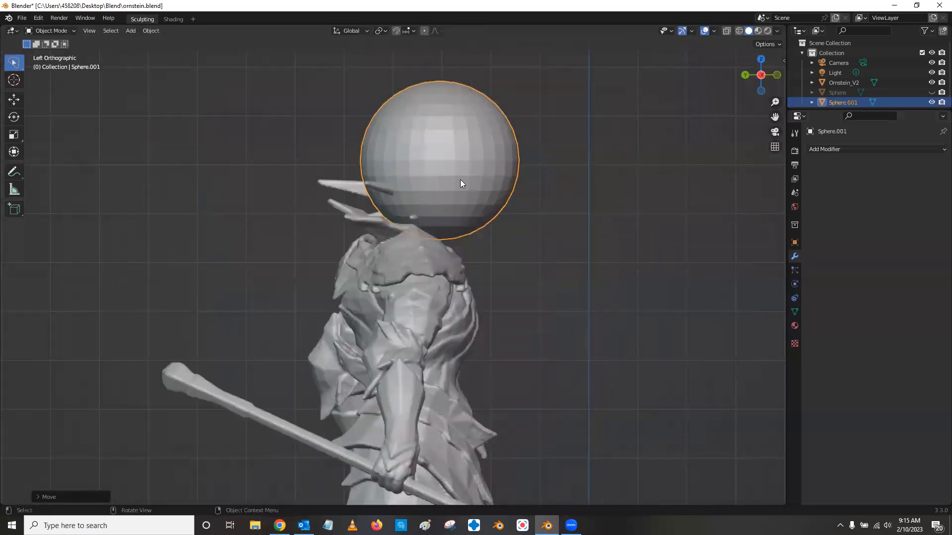
key(h)
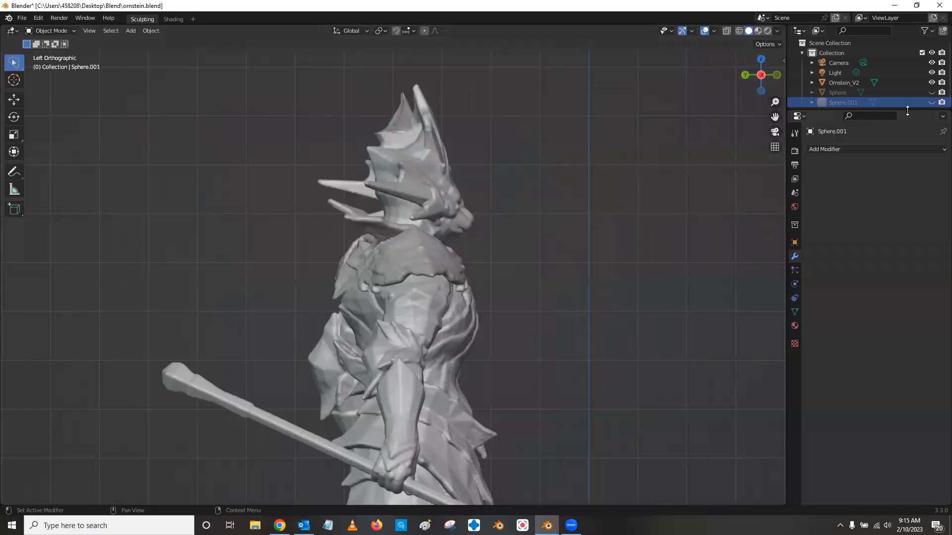
click(932, 102)
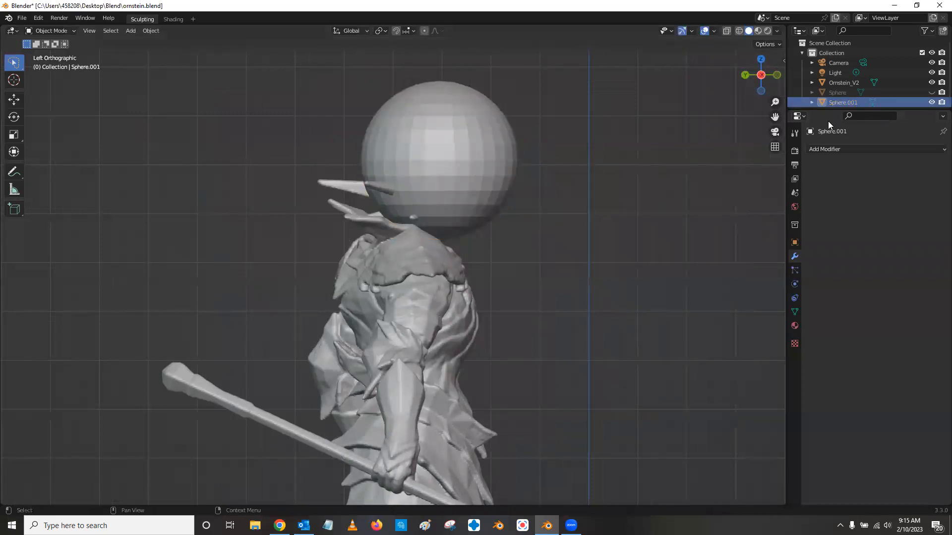
Step: Select the sphere and shift it slightly to centre it better over the character's head
alt+middle_click(548, 199)
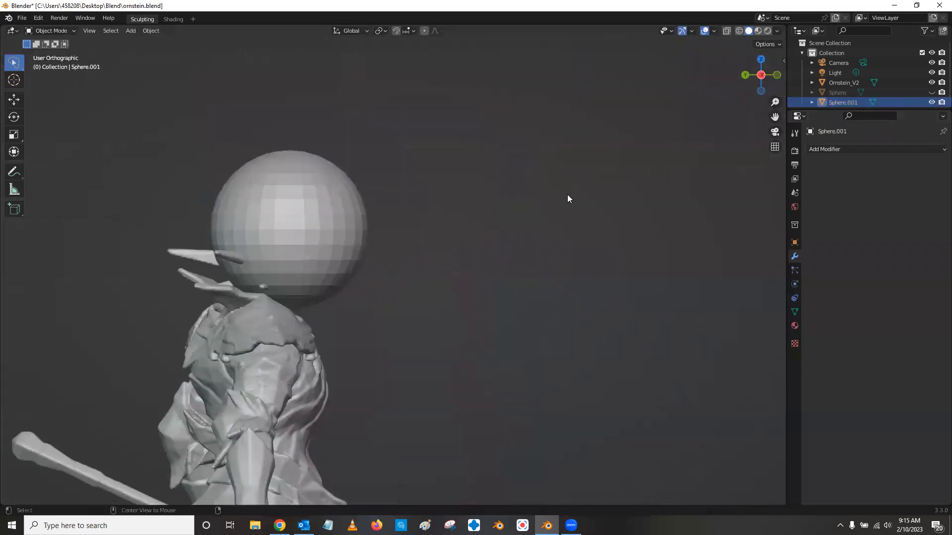
alt+middle_drag(492, 225, 467, 233)
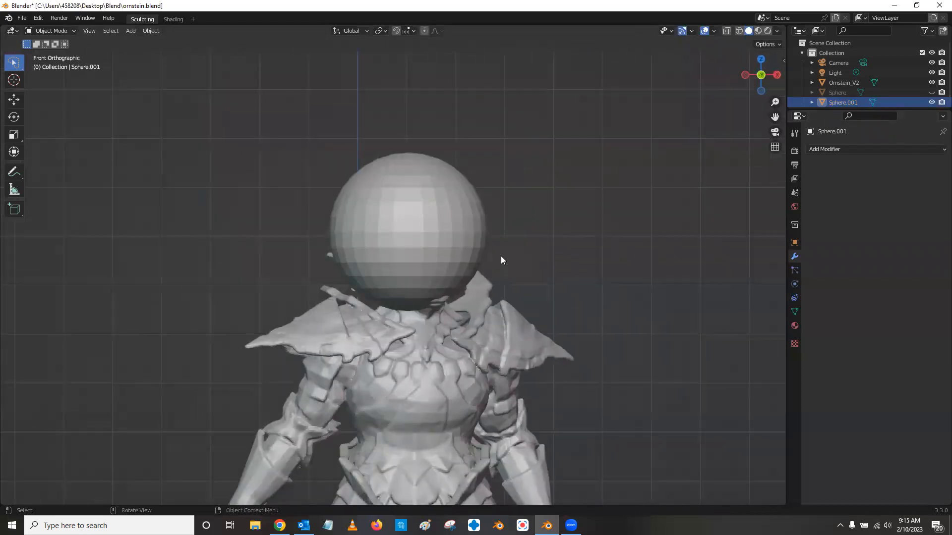
middle_drag(520, 256, 479, 253)
click(479, 254)
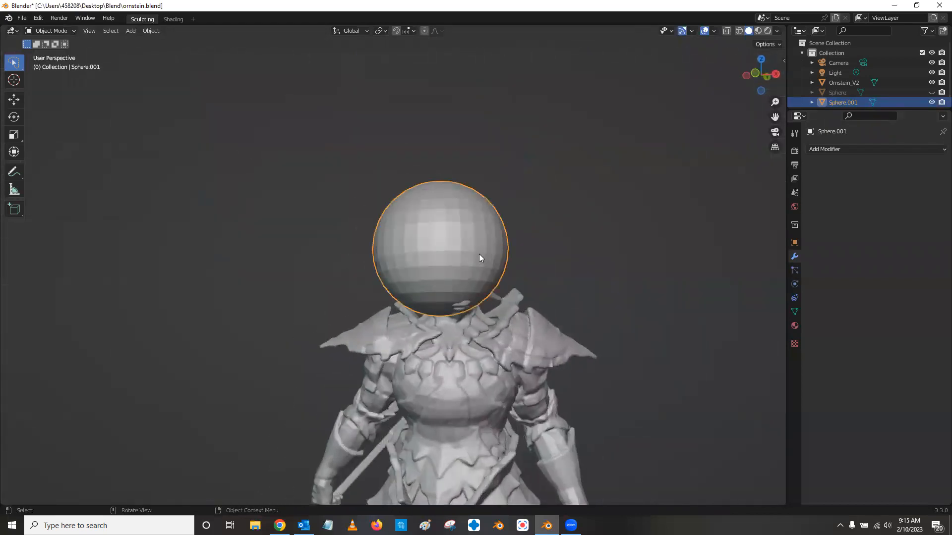
key(g)
click(516, 256)
middle_drag(537, 248, 585, 240)
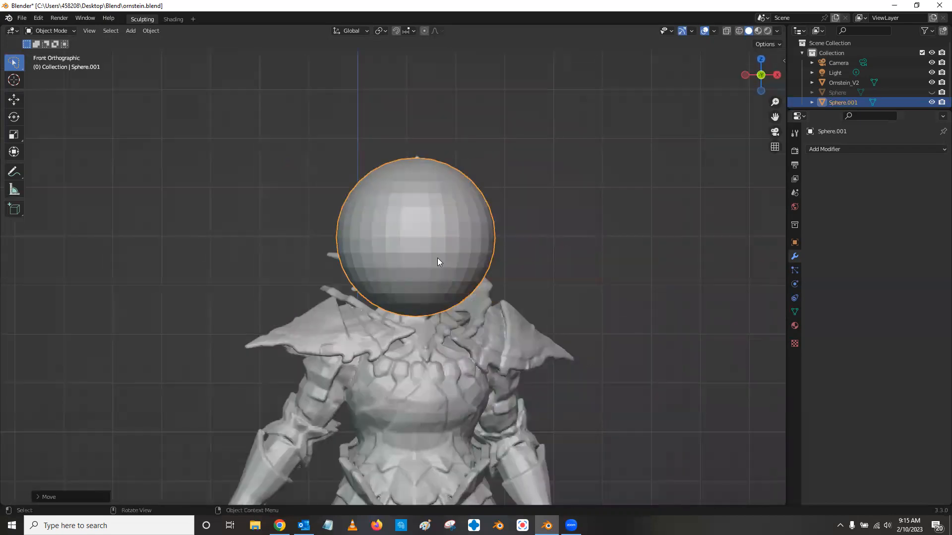
Step: Compare the sphere with the head by briefly hiding it, and nudge it slightly downward in front view
key(h)
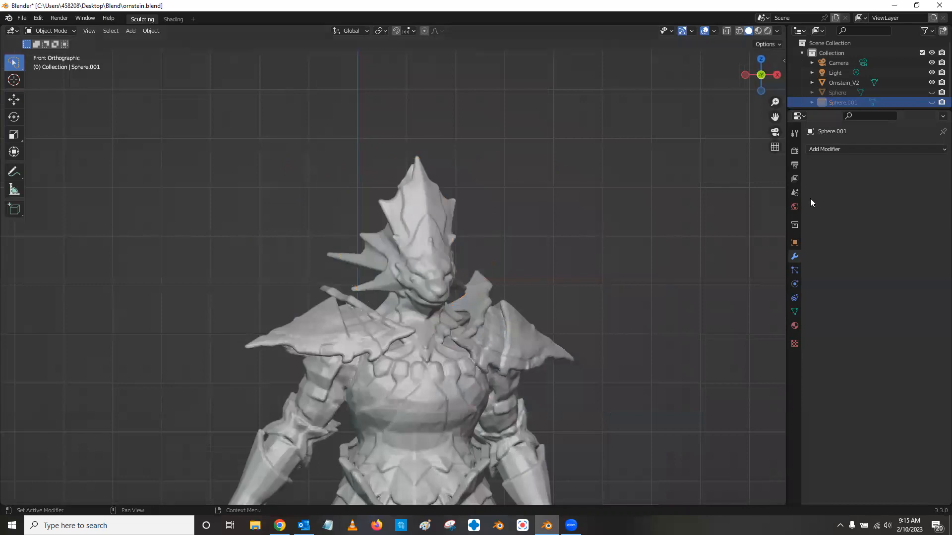
click(931, 102)
click(431, 234)
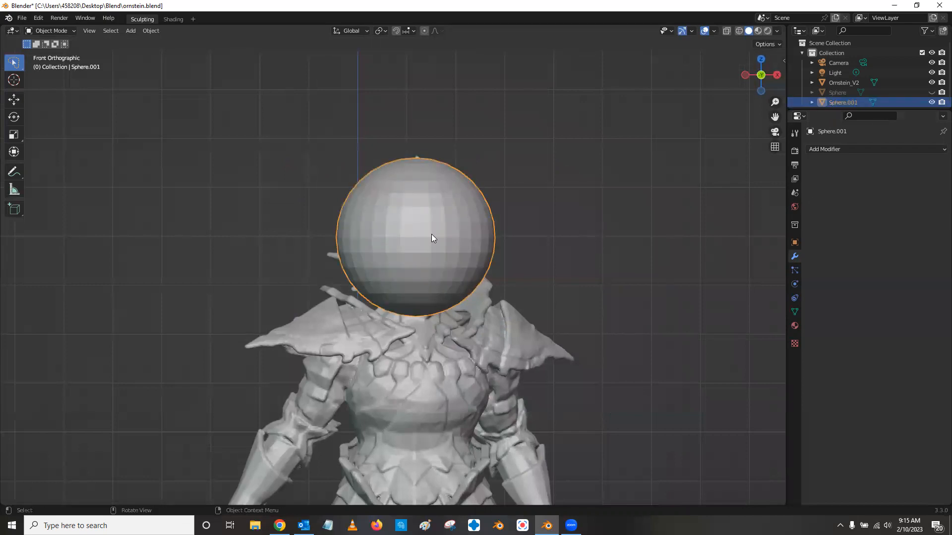
key(g)
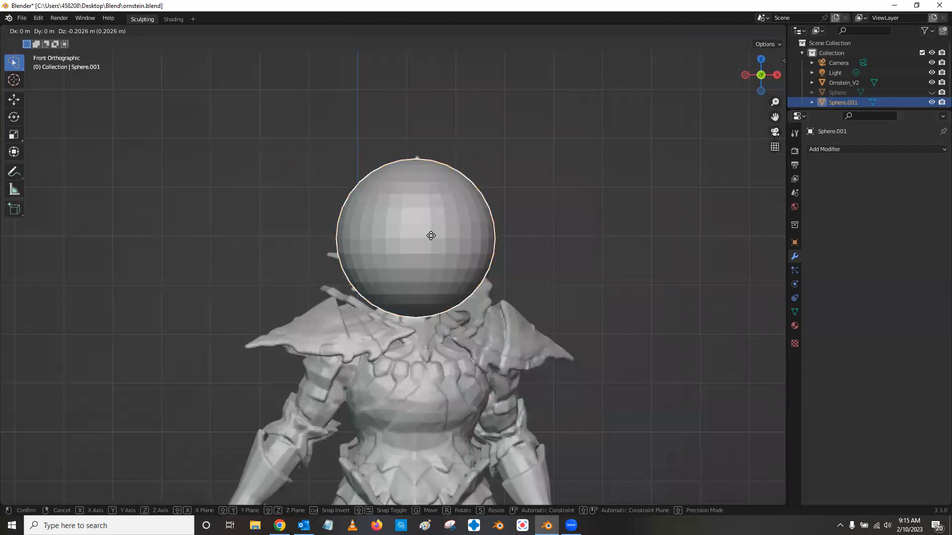
click(432, 237)
key(KP_3)
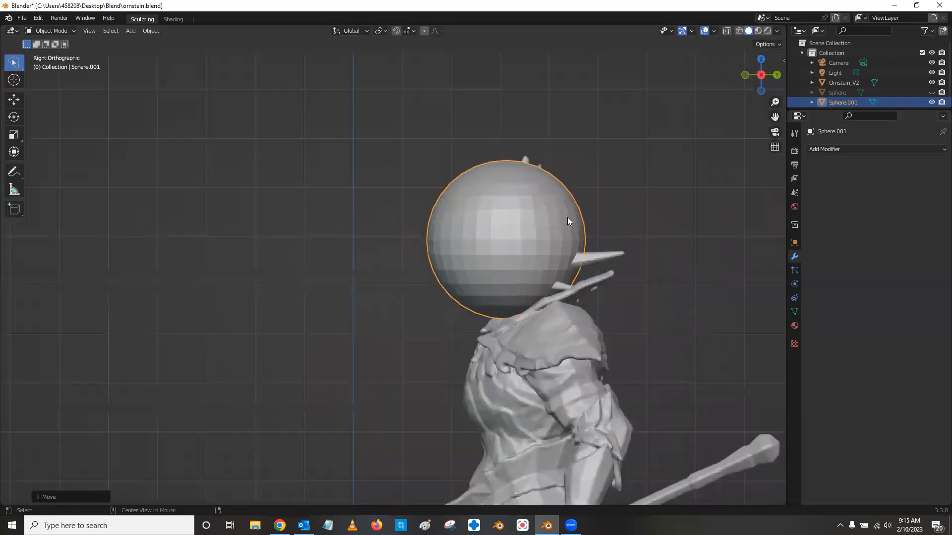
mouse_move(604, 224)
middle_down()
mouse_move(569, 250)
mouse_move(612, 227)
mouse_move(653, 230)
mouse_move(641, 221)
mouse_move(612, 236)
mouse_move(593, 218)
middle_up()
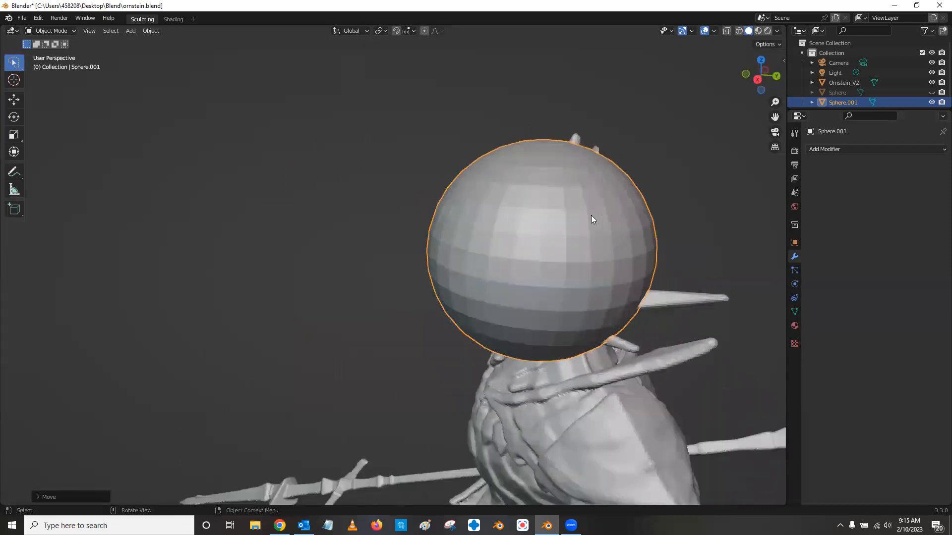
Step: Add a voxel Remesh modifier with smooth shading to the sphere, apply it, and check the resulting mesh in wireframe
middle_drag(717, 298, 449, 177)
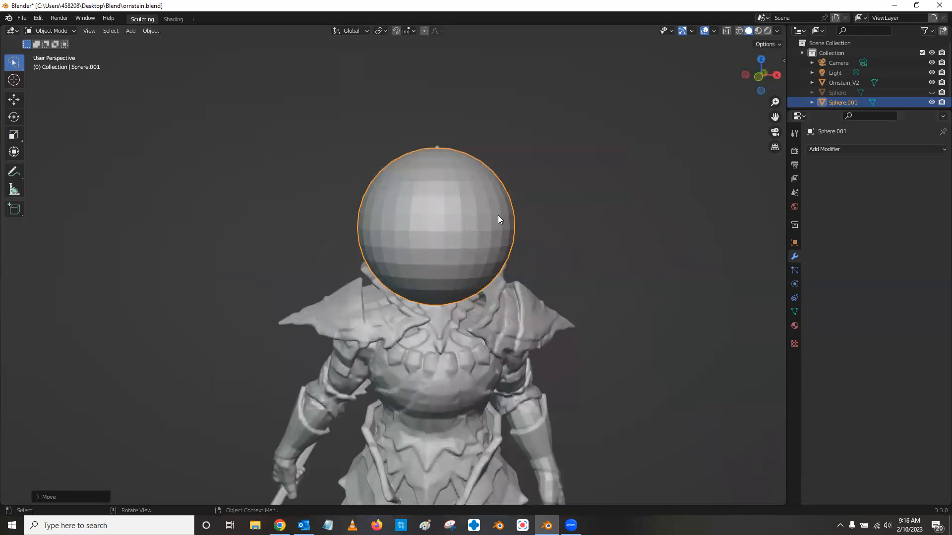
click(828, 149)
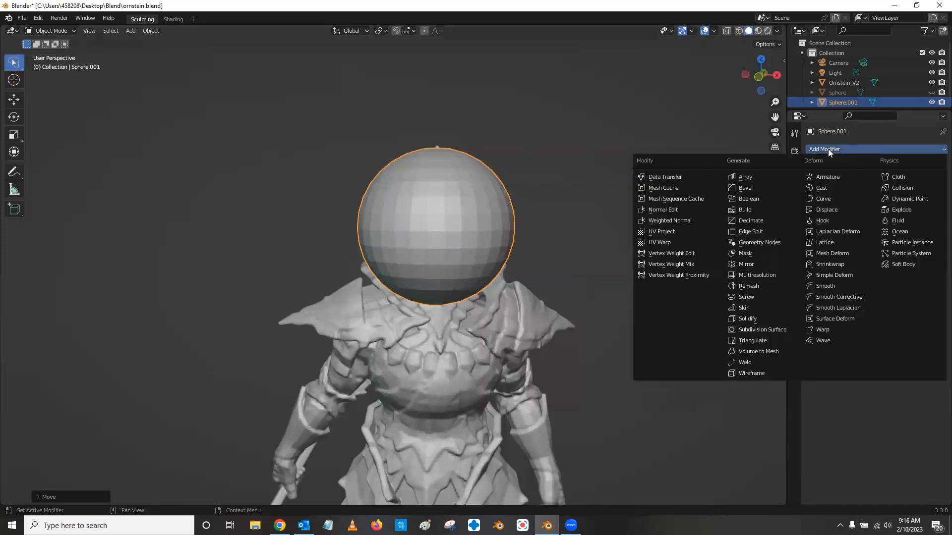
click(753, 286)
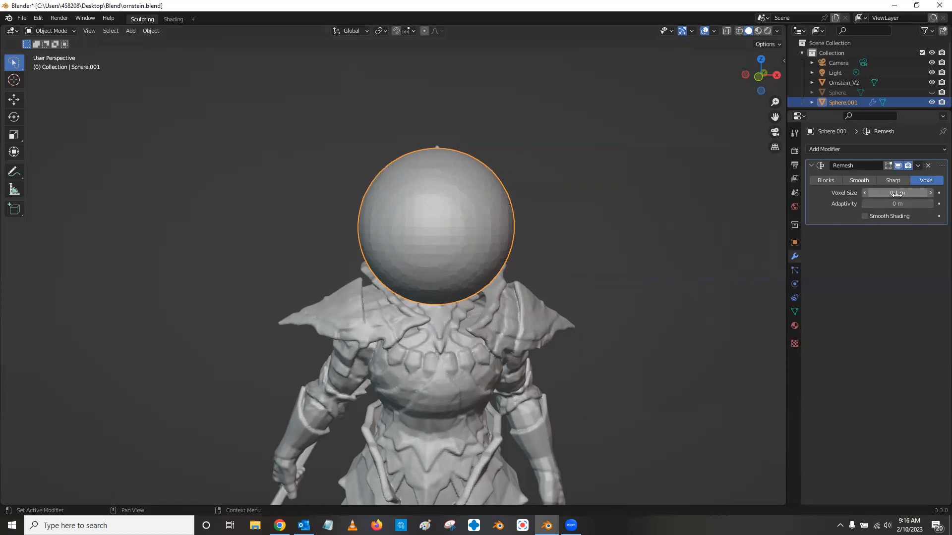
click(865, 217)
key(ctrl+a)
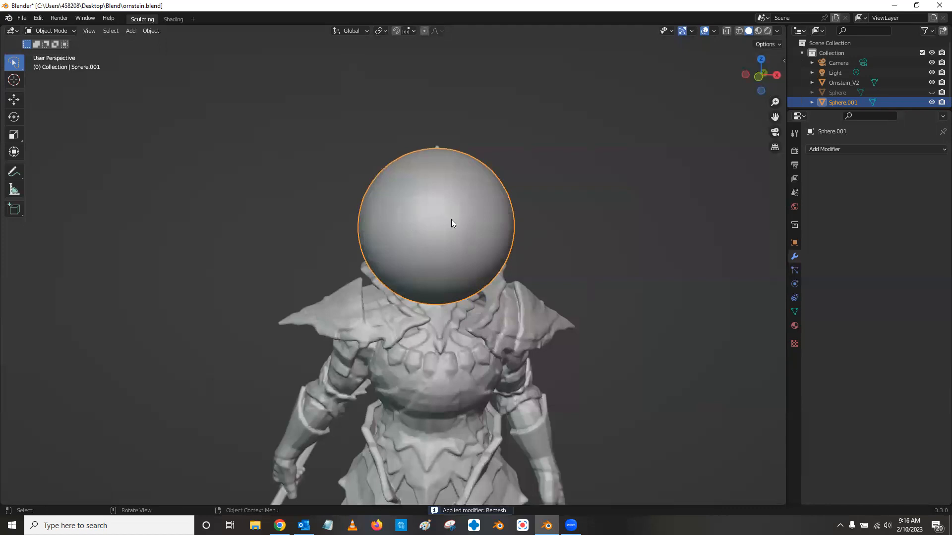
click(739, 31)
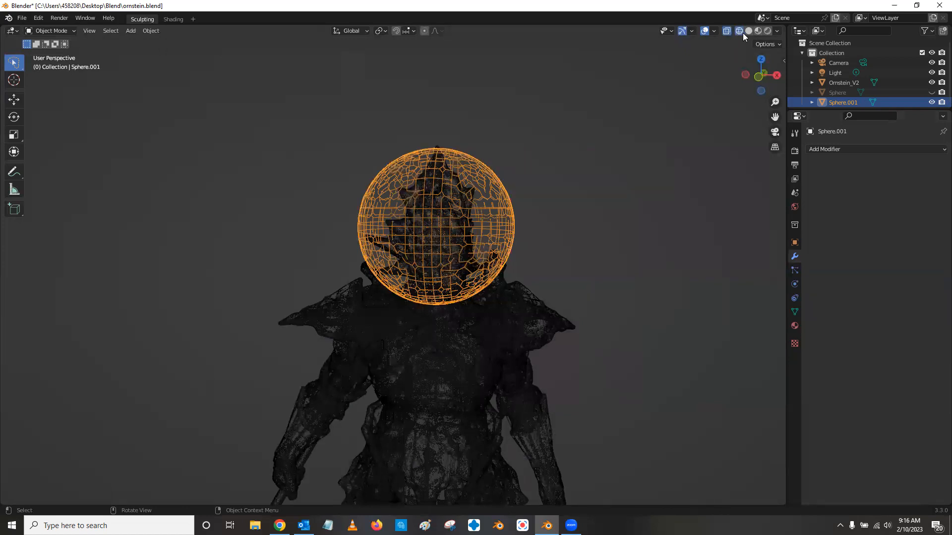
click(748, 30)
Step: Switch the sphere to Sculpt Mode and choose the Elastic Deform brush
middle_drag(581, 200, 556, 216)
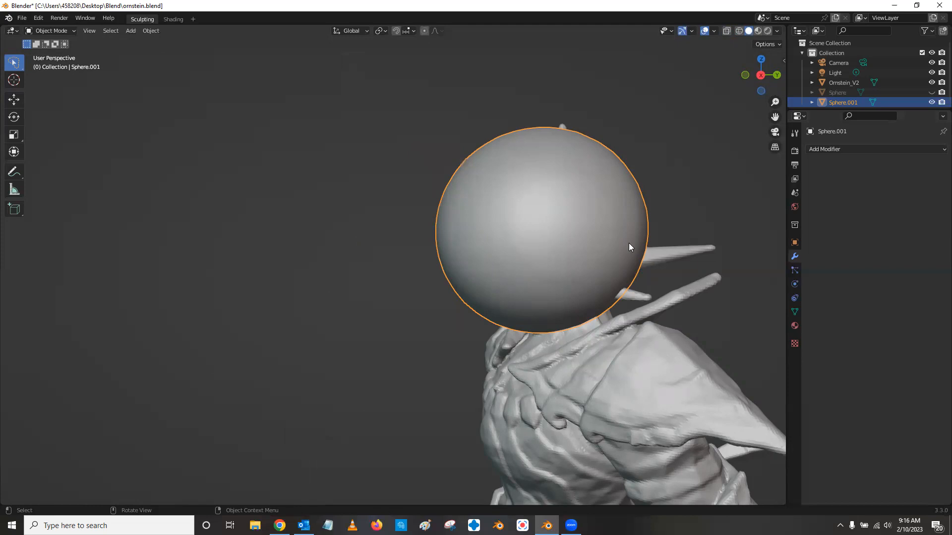
mouse_move(636, 242)
alt+middle_down()
mouse_move(603, 247)
mouse_move(631, 257)
alt+middle_up()
middle_drag(566, 259, 570, 287)
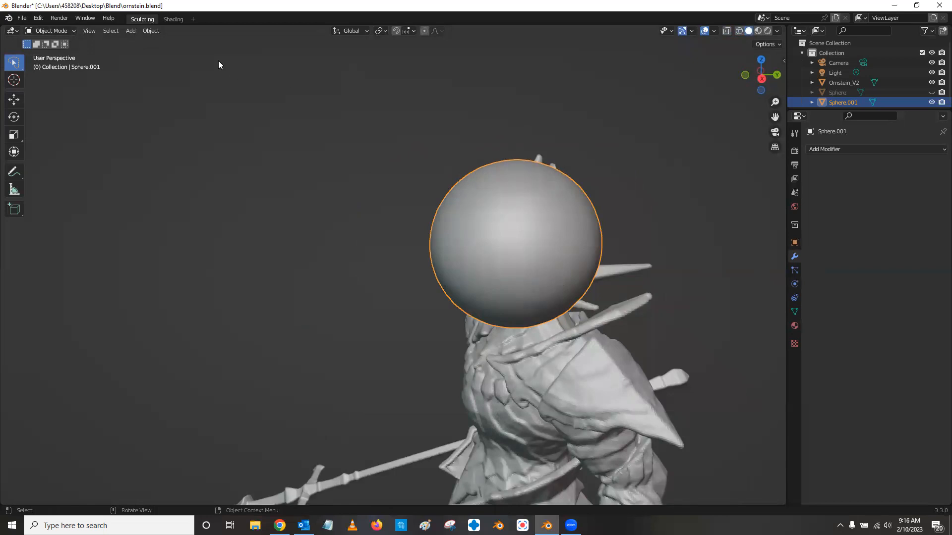
click(75, 31)
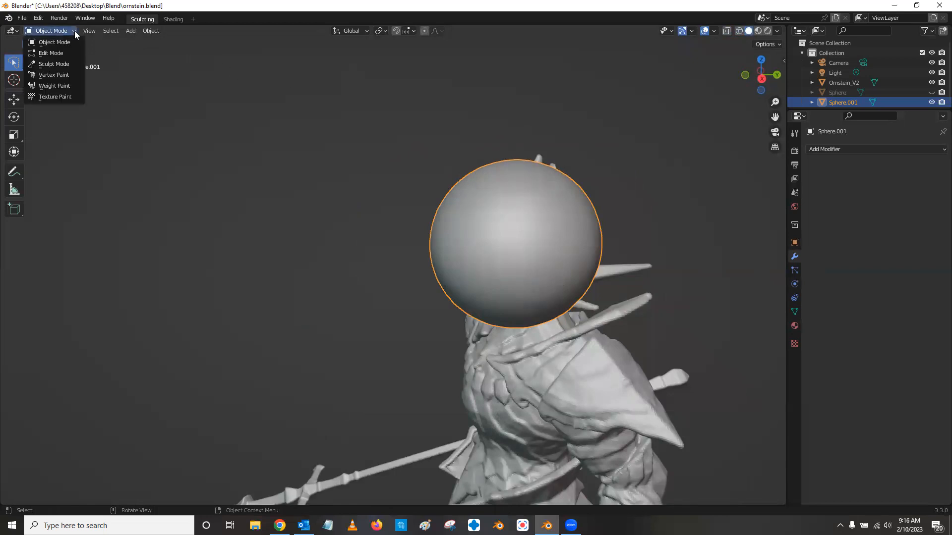
click(70, 66)
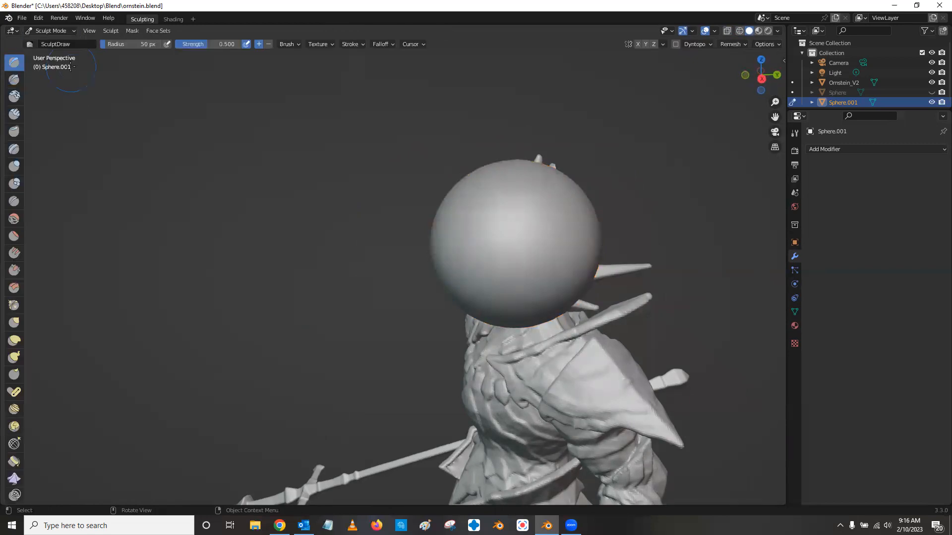
click(19, 341)
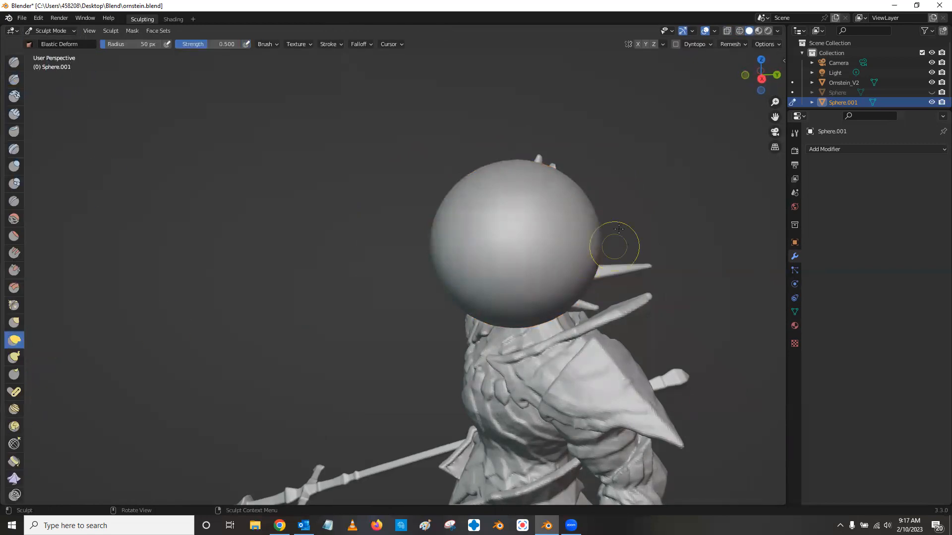
Step: Pull the back and one rear side of the sphere outward to cover the spikes projecting behind the head
middle_drag(655, 199, 635, 208)
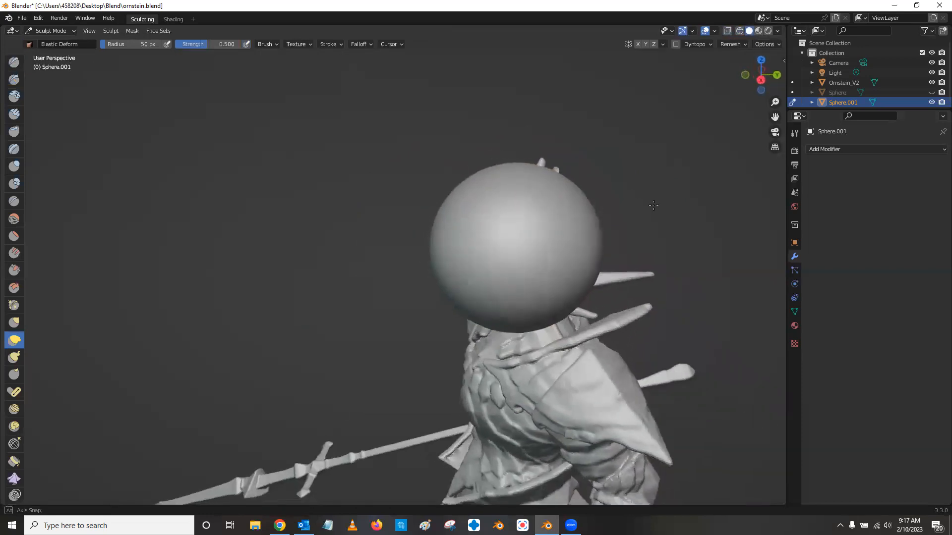
drag(575, 308, 663, 340)
middle_drag(662, 341, 667, 285)
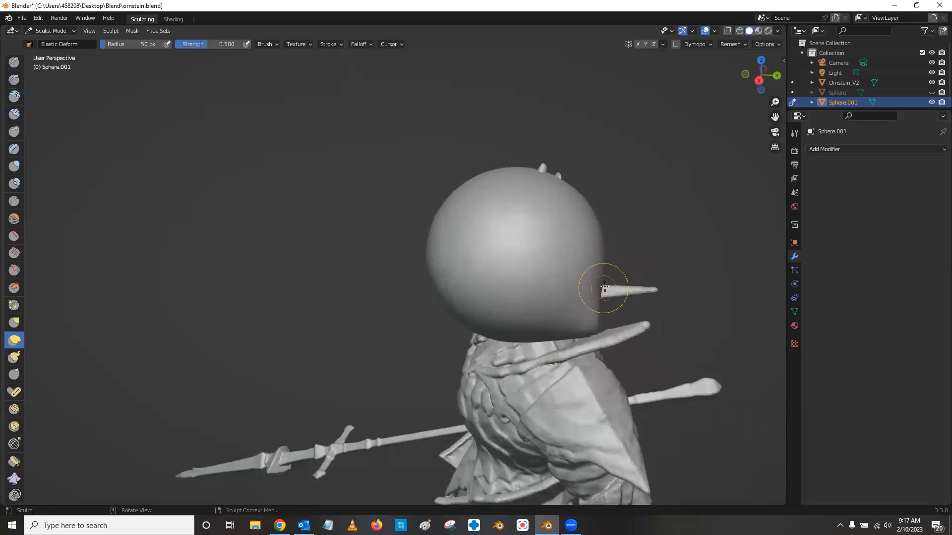
drag(601, 286, 645, 286)
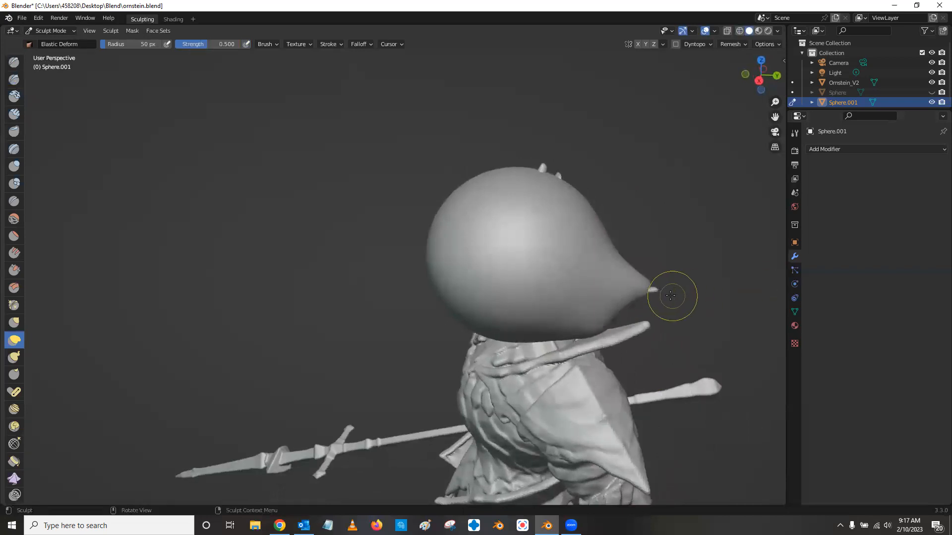
mouse_move(651, 291)
middle_down()
mouse_move(649, 278)
mouse_move(483, 382)
middle_up()
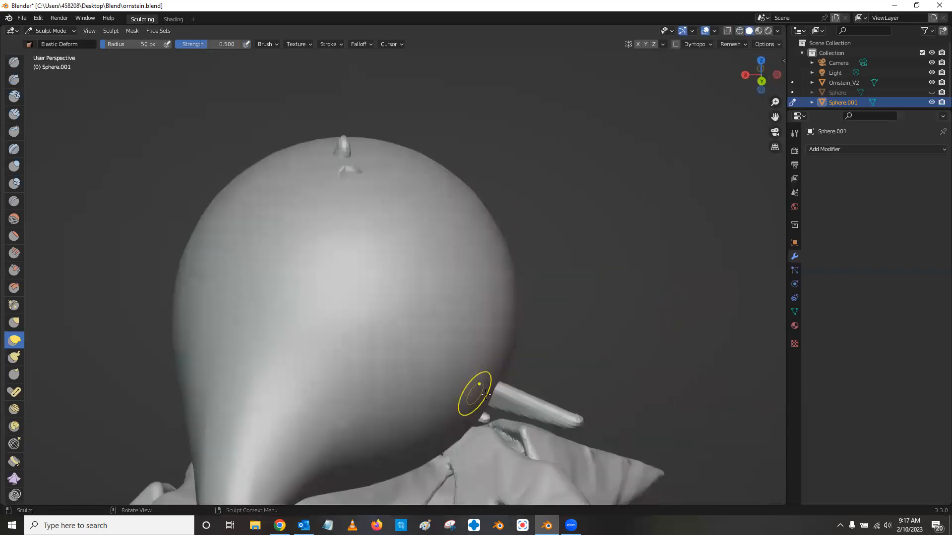
drag(494, 391, 701, 436)
mouse_move(629, 403)
middle_down()
mouse_move(454, 376)
mouse_move(436, 347)
middle_up()
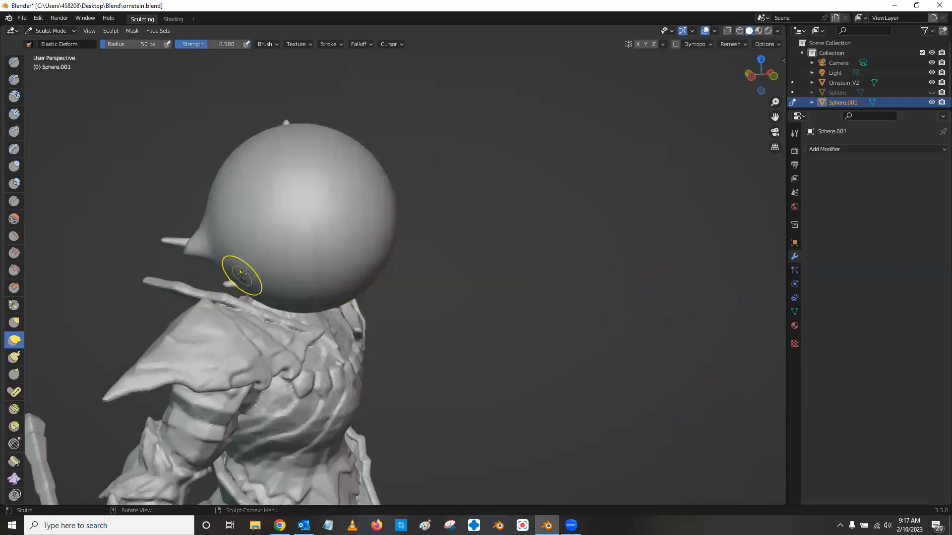
Step: Stretch the opposite rear side of the sphere over the spikes on that side of the head
middle_drag(228, 270, 305, 264)
drag(180, 314, 143, 320)
drag(114, 262, 70, 258)
scroll(102, 242, down, 3)
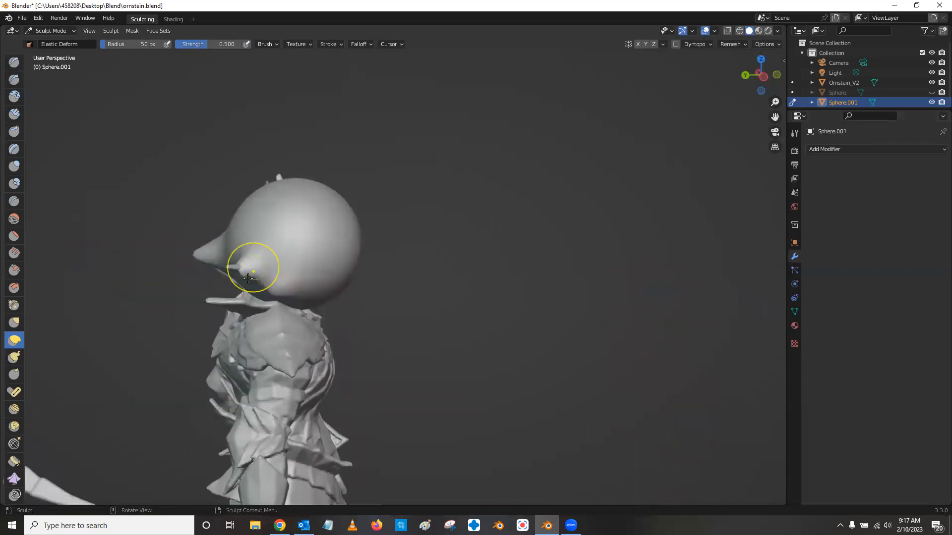
drag(243, 266, 229, 255)
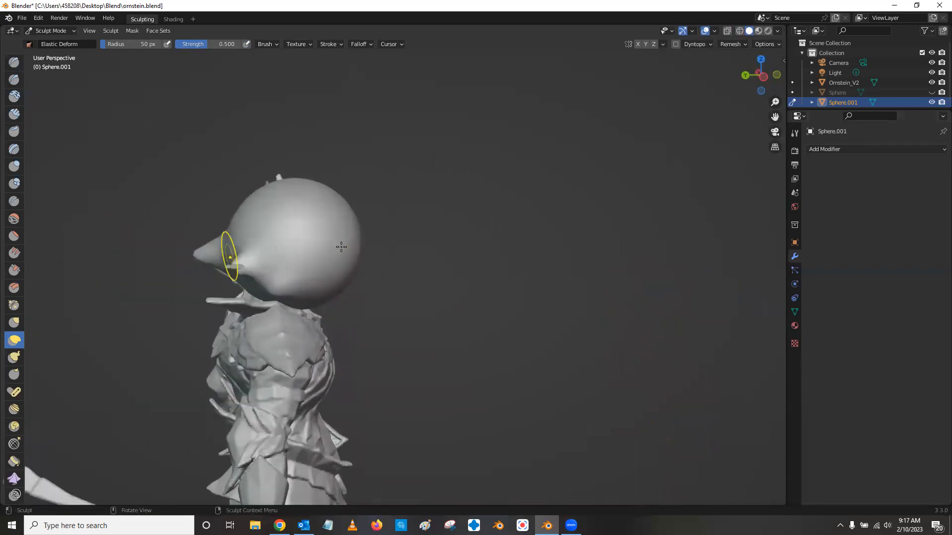
alt+middle_drag(334, 274, 401, 253)
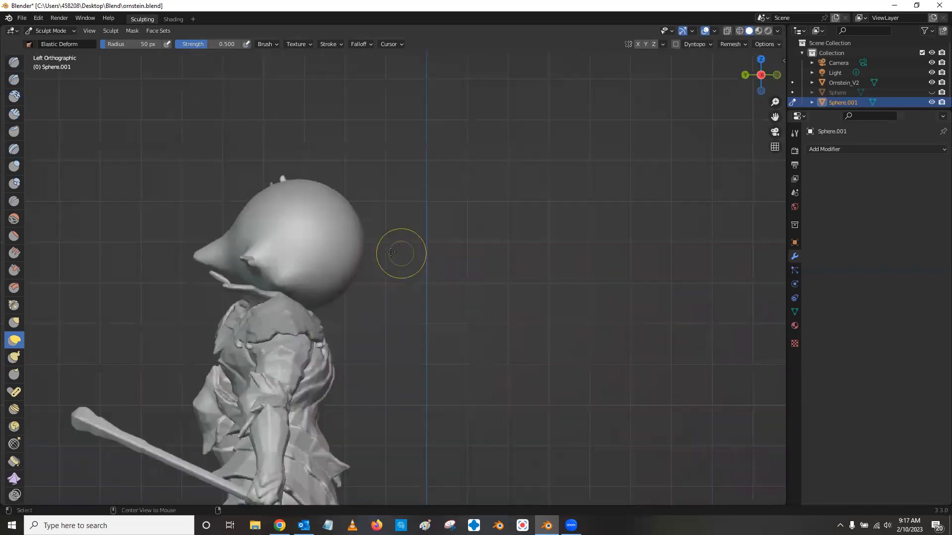
Step: Extend the sphere over the remaining exposed rear spike and push its lower edge inward above the shoulder
middle_drag(251, 258, 253, 240)
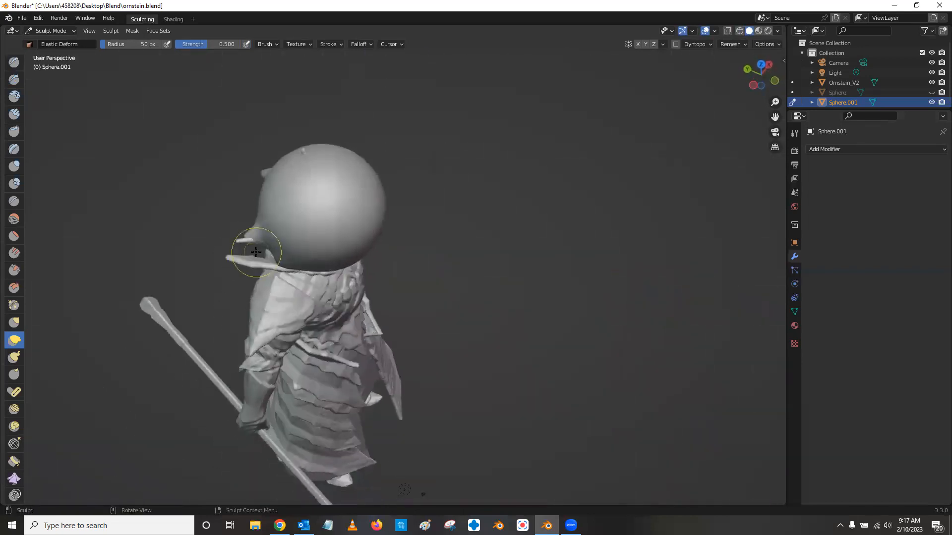
mouse_move(254, 240)
mouse_down()
mouse_move(227, 235)
mouse_move(251, 229)
mouse_move(227, 248)
mouse_move(195, 251)
mouse_up()
middle_drag(195, 251, 291, 259)
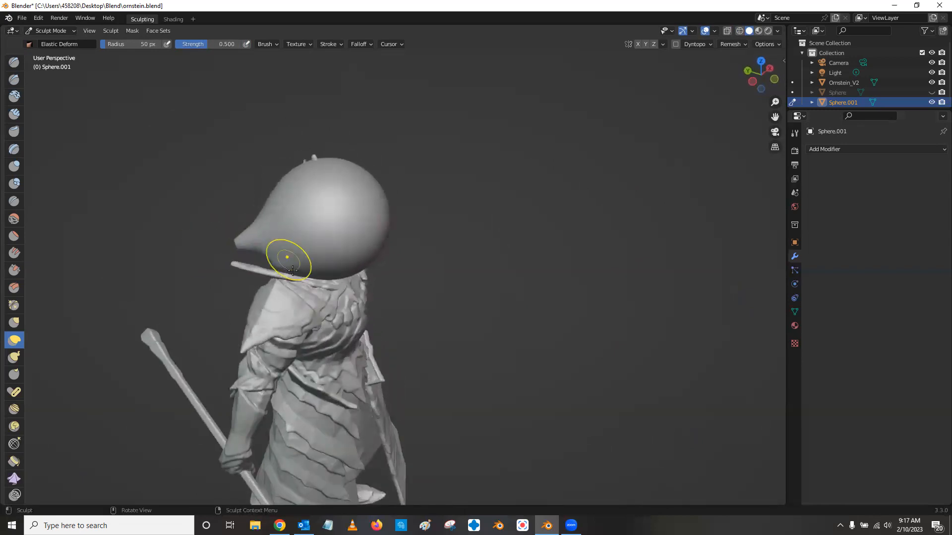
drag(282, 270, 303, 254)
middle_drag(304, 255, 367, 248)
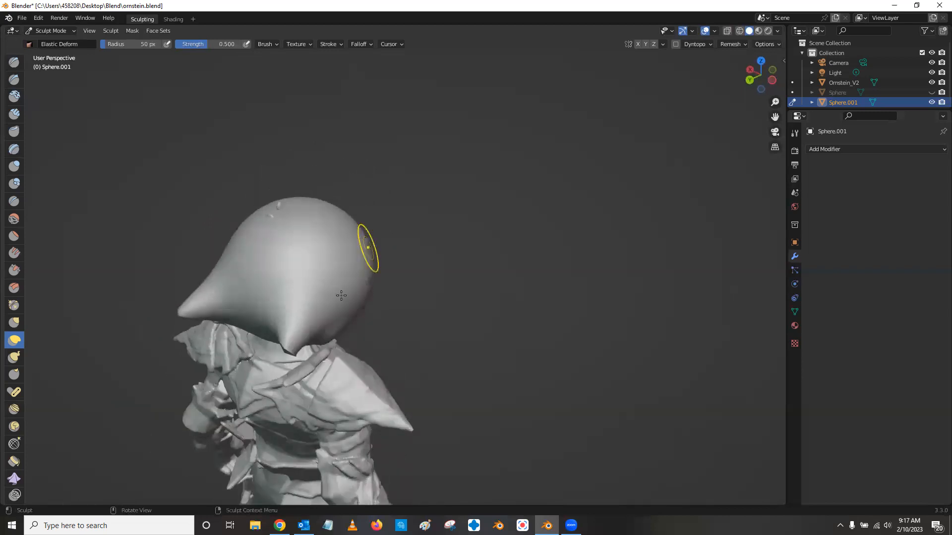
Step: Refine the sphere's side and pull its top upward to enclose the crest tip, checking coverage in front view
mouse_move(295, 337)
middle_down()
mouse_move(359, 281)
mouse_move(384, 295)
middle_up()
drag(384, 295, 399, 309)
middle_drag(487, 240, 489, 275)
mouse_move(336, 255)
shift+mouse_down()
mouse_move(331, 194)
mouse_move(347, 198)
shift+mouse_up()
key(KP_3)
key(KP_1)
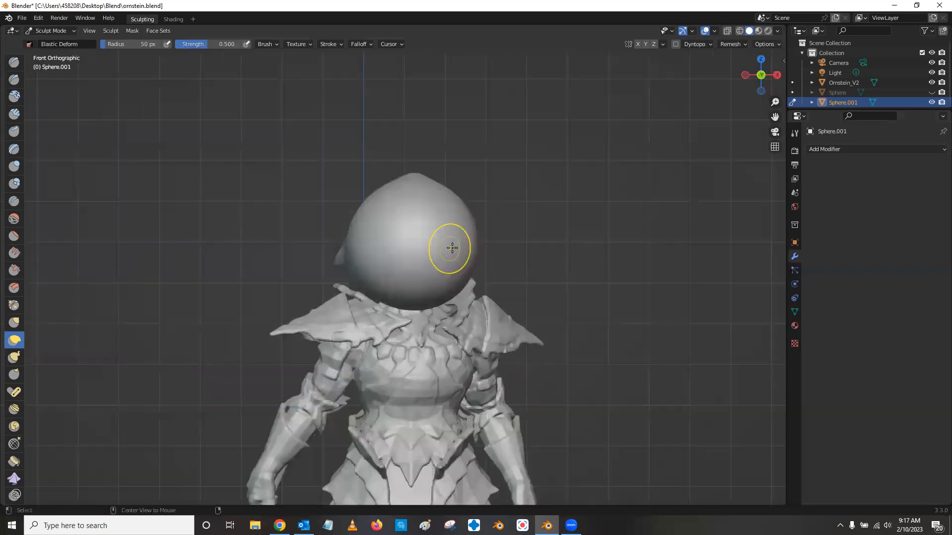
middle_drag(498, 265, 595, 230)
Step: Return the reshaped sphere to Object Mode and review it against the whole figure
click(63, 32)
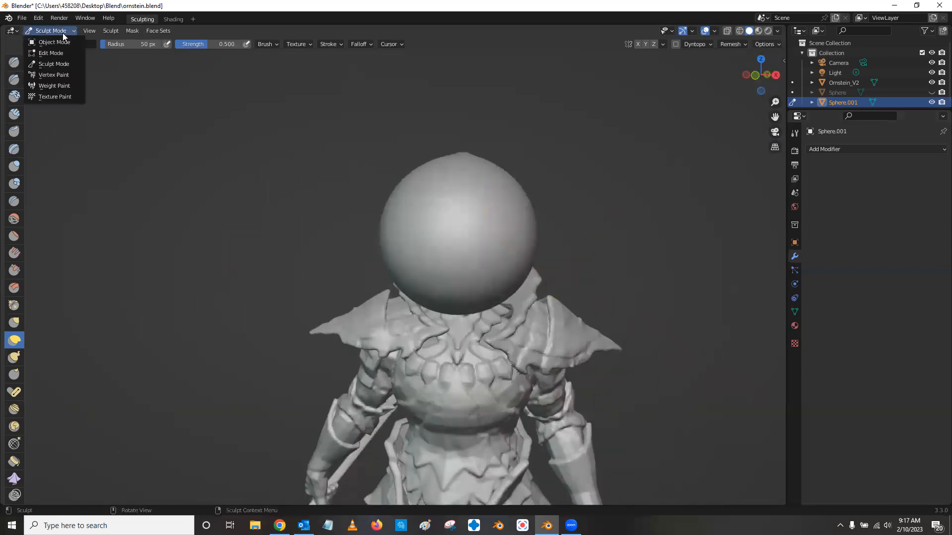
click(63, 41)
scroll(659, 265, down, 4)
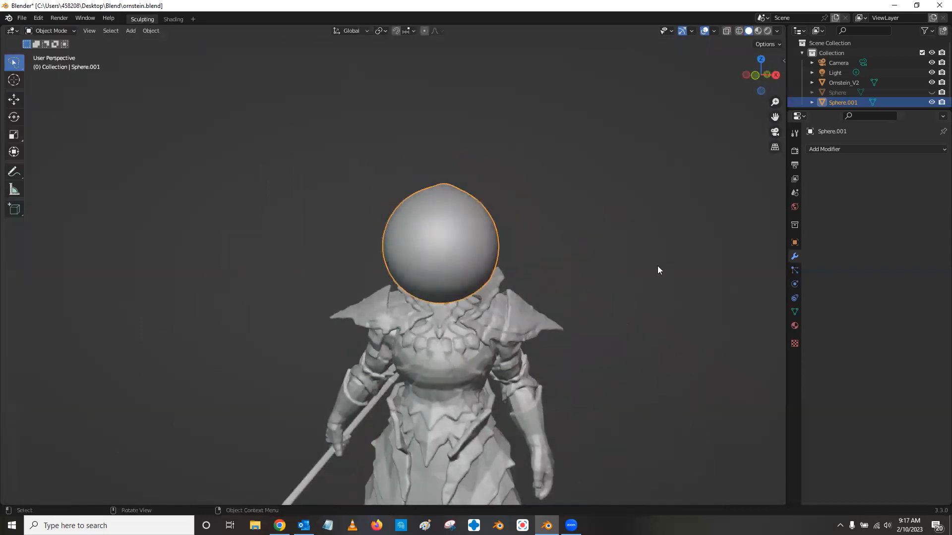
middle_drag(658, 267, 548, 265)
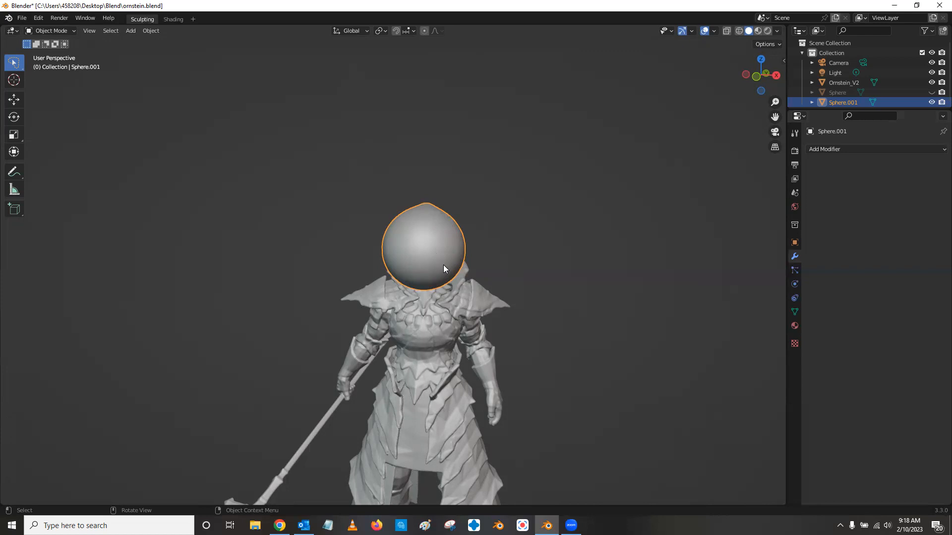
scroll(446, 280, up, 3)
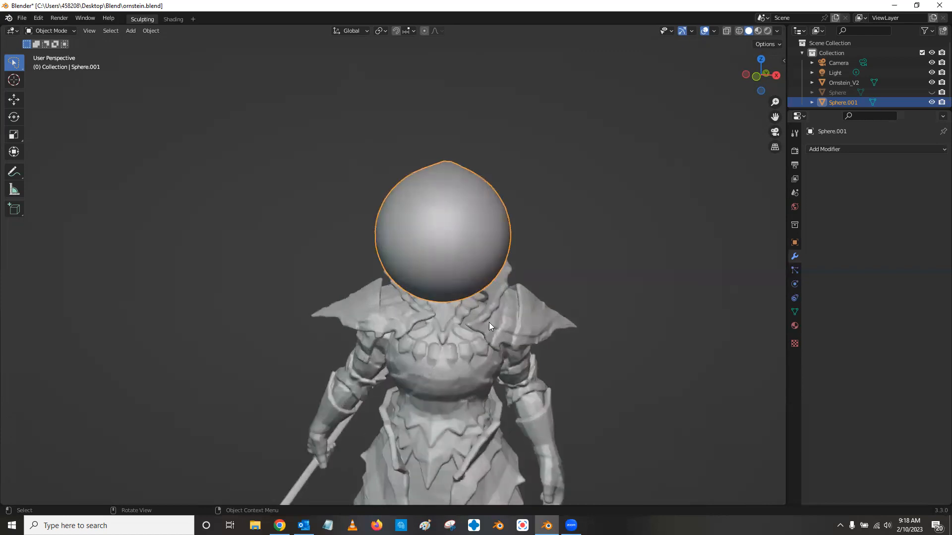
scroll(489, 326, down, 2)
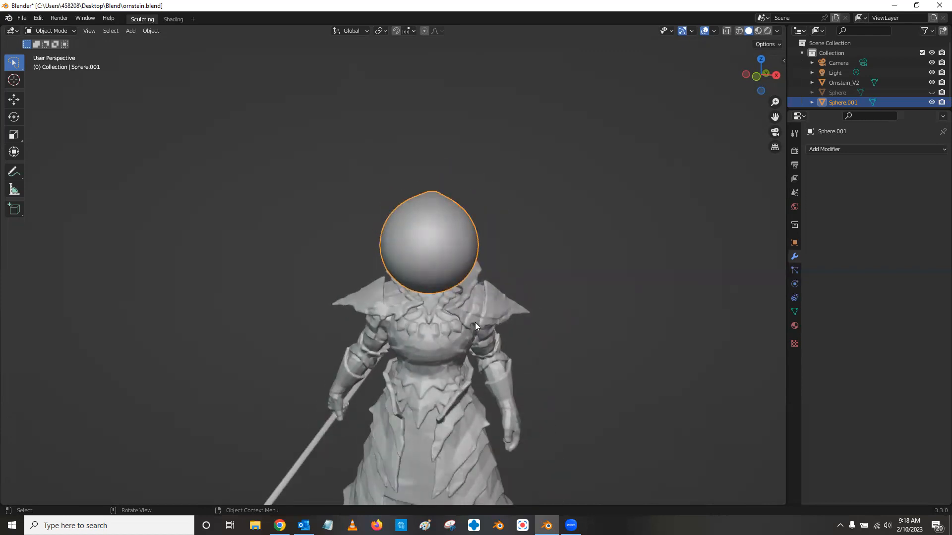
Step: Duplicate the Ornstein_V2 model in place
click(475, 326)
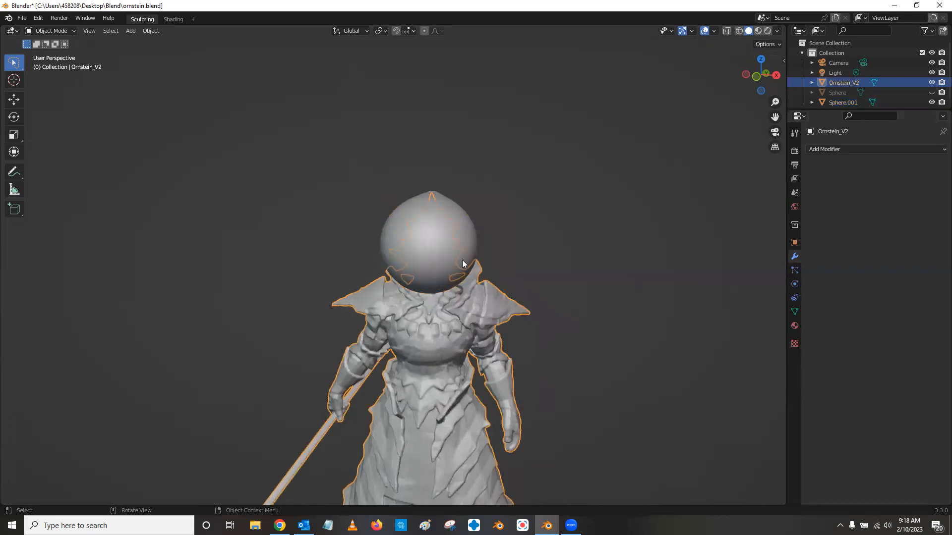
mouse_move(465, 313)
middle_down()
mouse_move(387, 292)
mouse_move(357, 308)
mouse_move(491, 314)
mouse_move(468, 307)
middle_up()
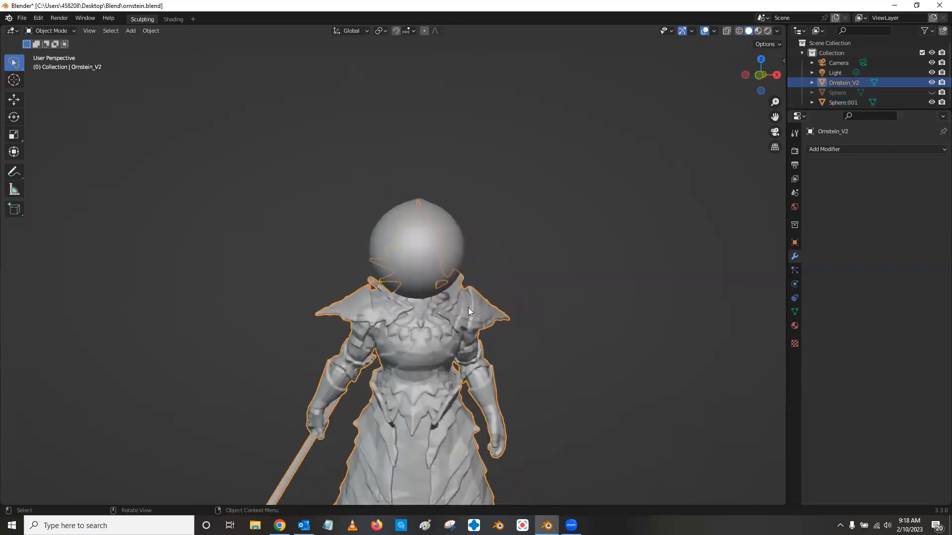
key(shift+d)
right_click(468, 311)
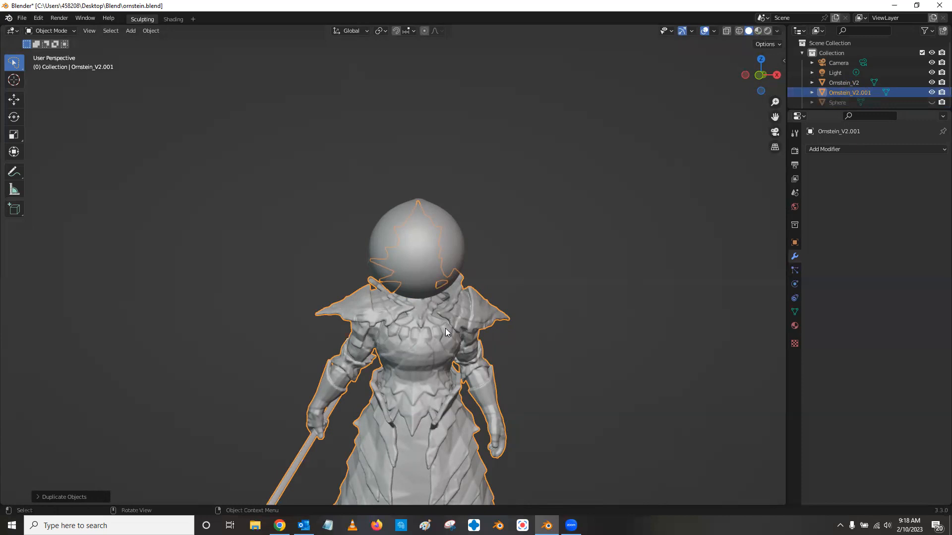
Step: Add a Boolean modifier to the duplicated model, set to Intersect with Sphere.001 as the object
click(854, 149)
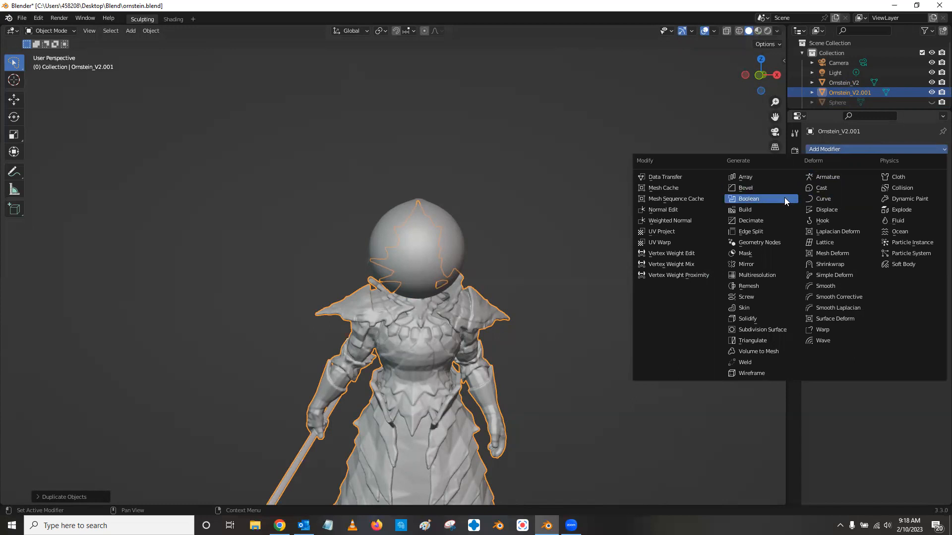
click(749, 199)
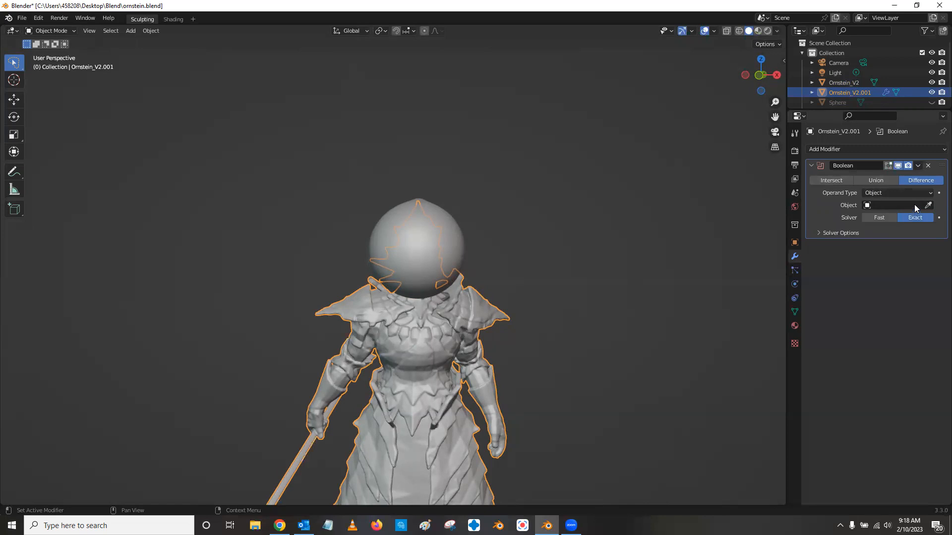
click(833, 181)
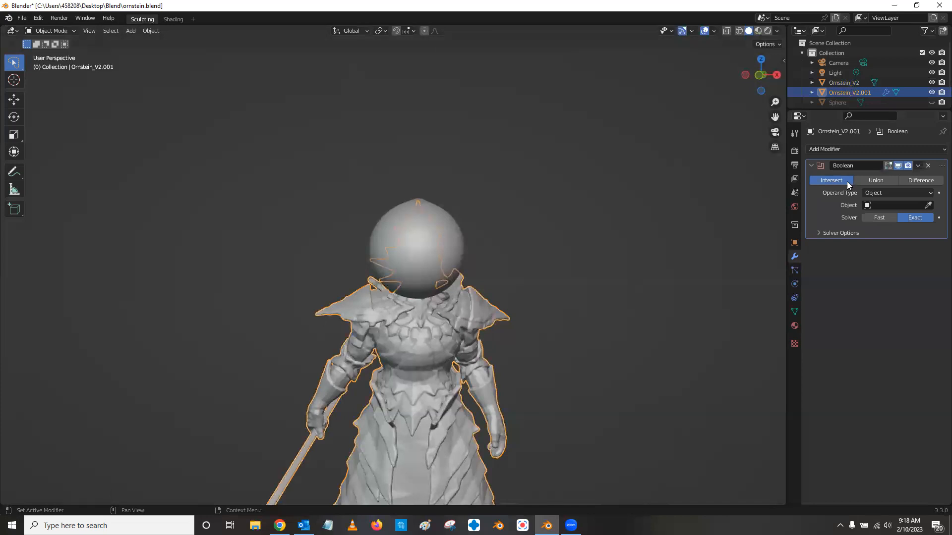
click(928, 206)
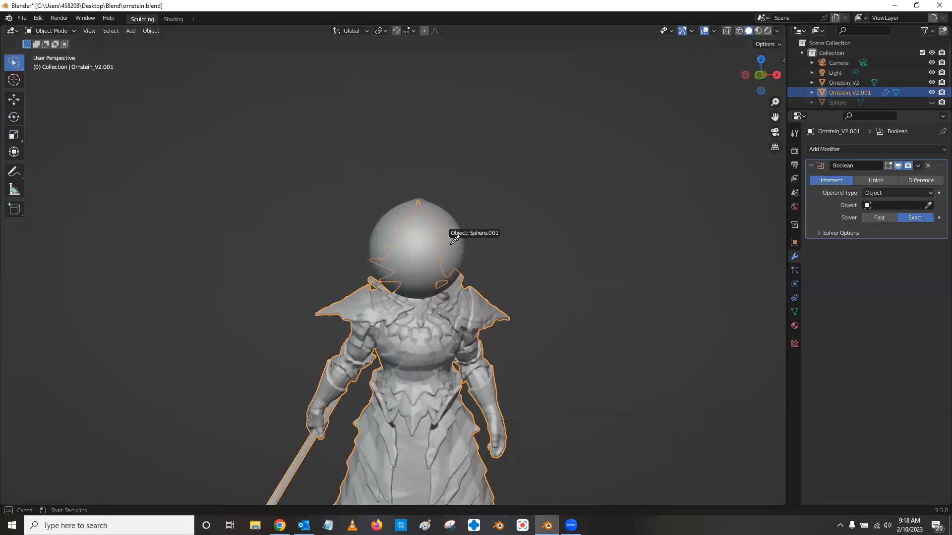
click(583, 301)
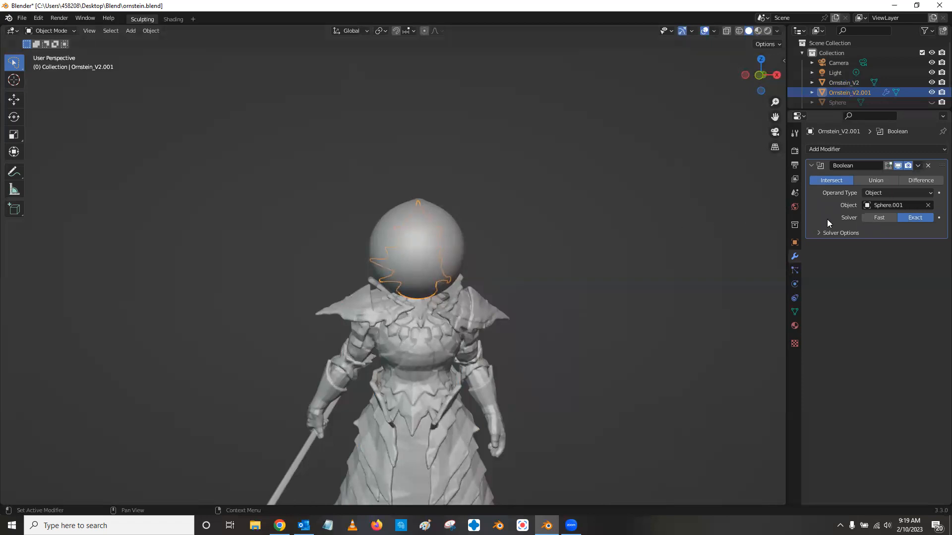
Step: Apply the Intersect Boolean modifier on the duplicated model Ornstein_V2.001
click(917, 165)
key(ctrl+a)
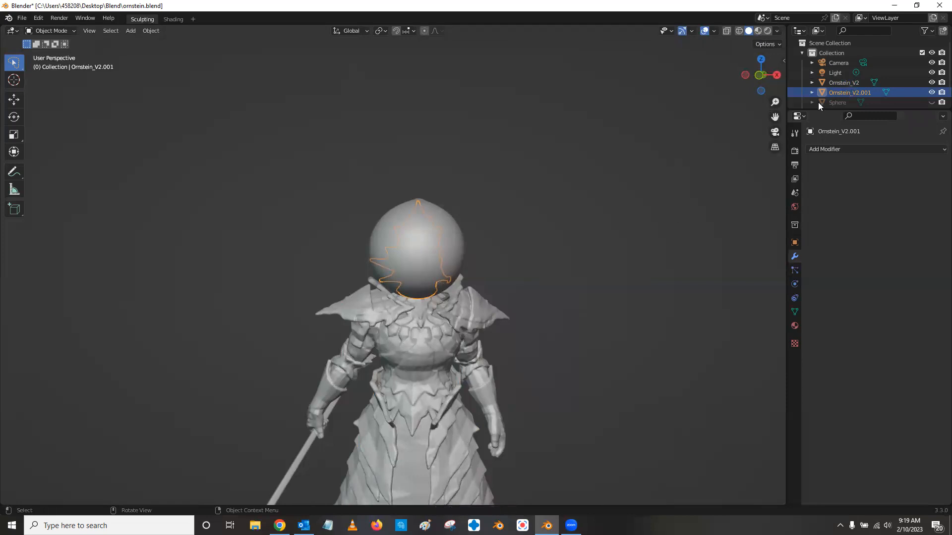
Step: Add a Difference Boolean modifier to the original Ornstein_V2 with Sphere.001 as the object, and apply it
click(840, 81)
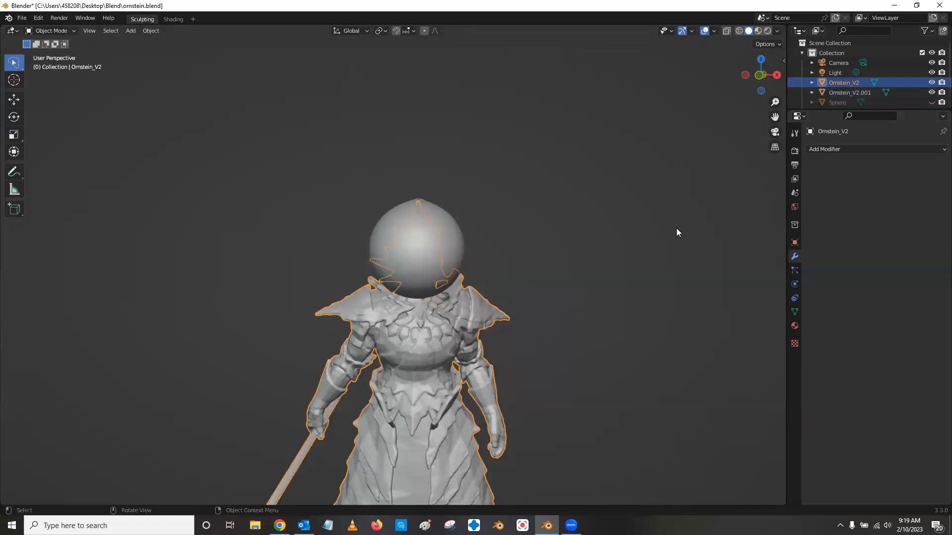
click(857, 150)
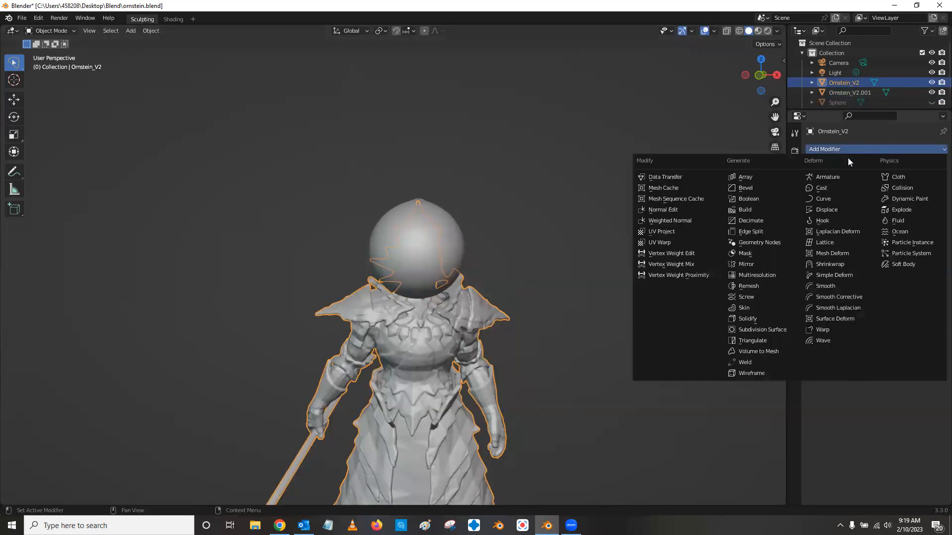
click(774, 198)
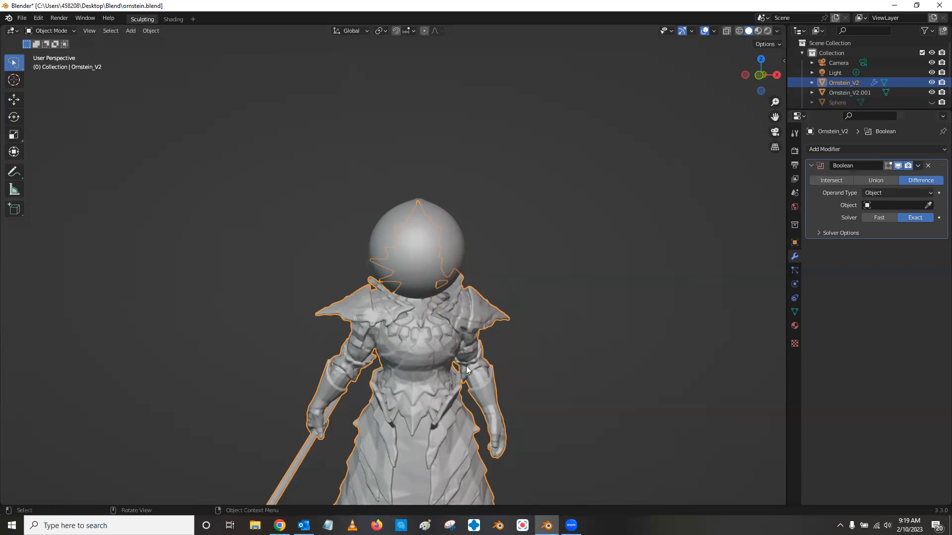
click(931, 204)
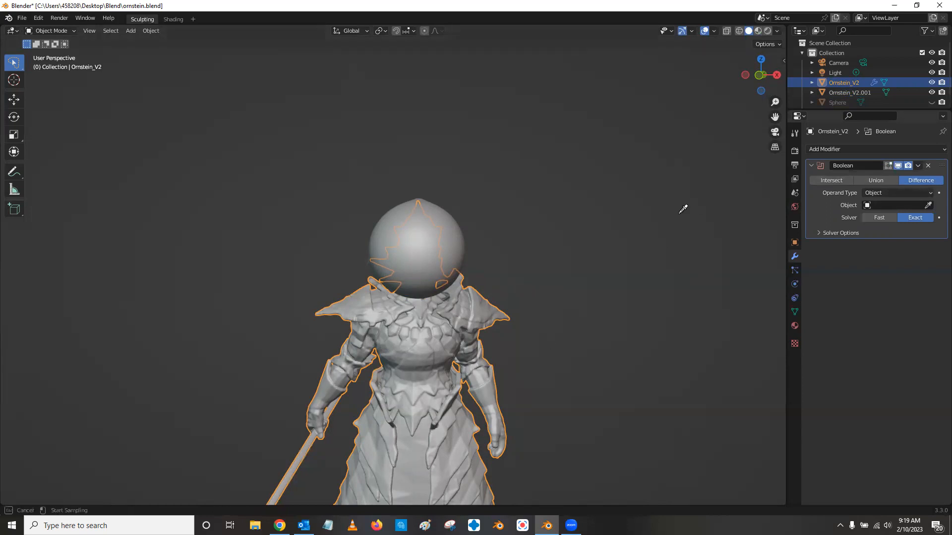
click(459, 226)
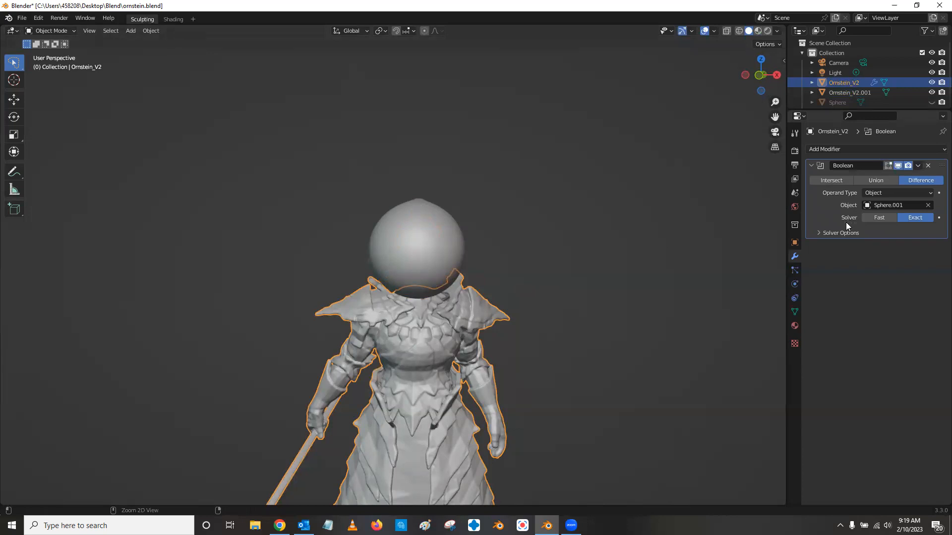
key(ctrl+a)
Step: Hide the reshaped sphere that encloses the head
mouse_move(628, 245)
middle_down()
mouse_move(591, 235)
mouse_move(613, 253)
middle_up()
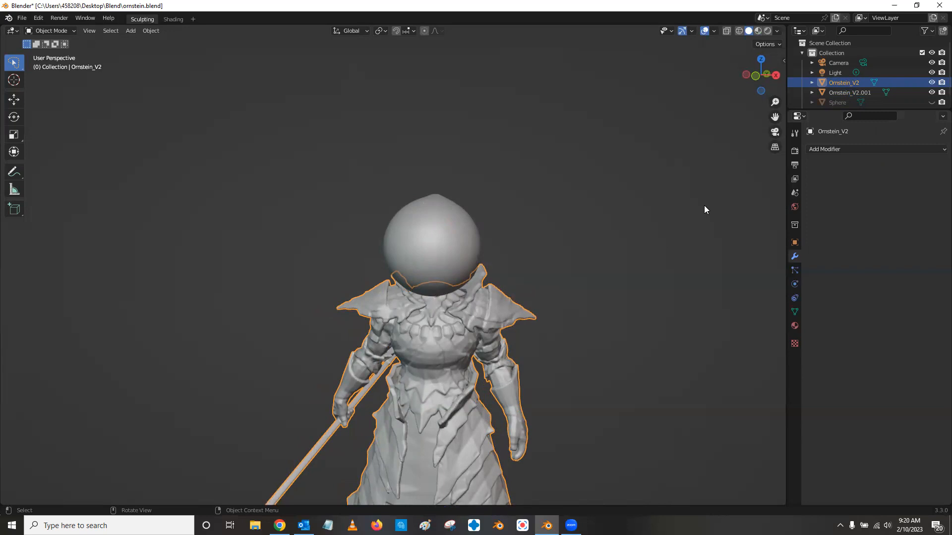
mouse_move(617, 273)
middle_down()
mouse_move(593, 261)
mouse_move(637, 261)
mouse_move(603, 277)
middle_up()
scroll(603, 272, down, 5)
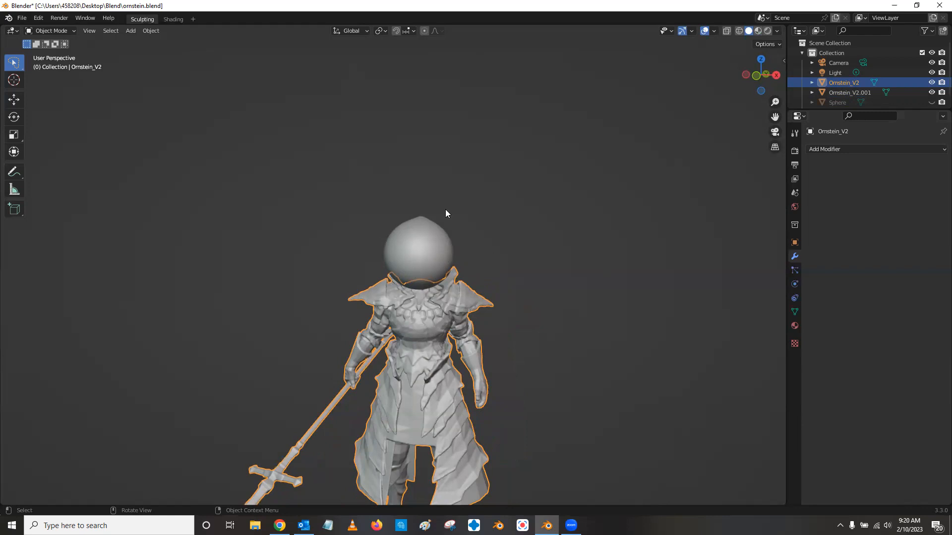
scroll(461, 268, up, 3)
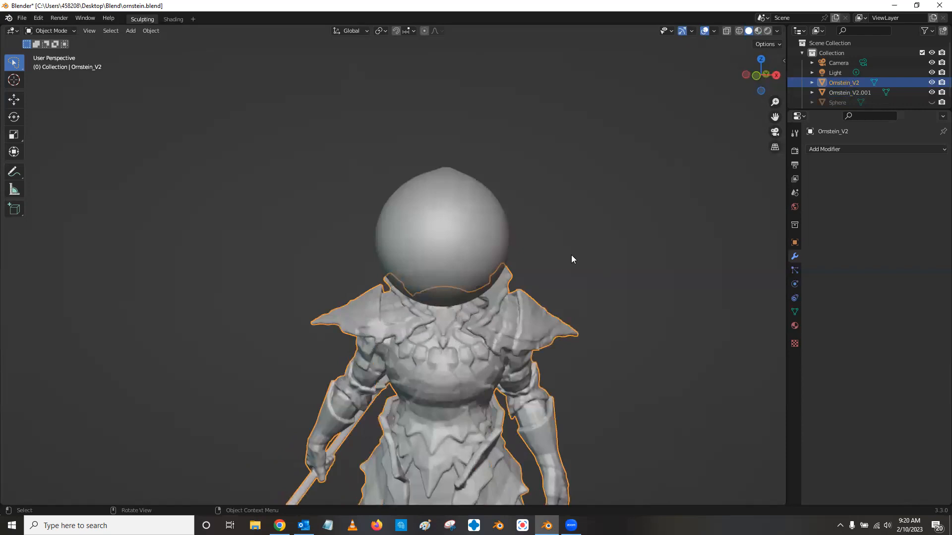
middle_drag(571, 259, 590, 255)
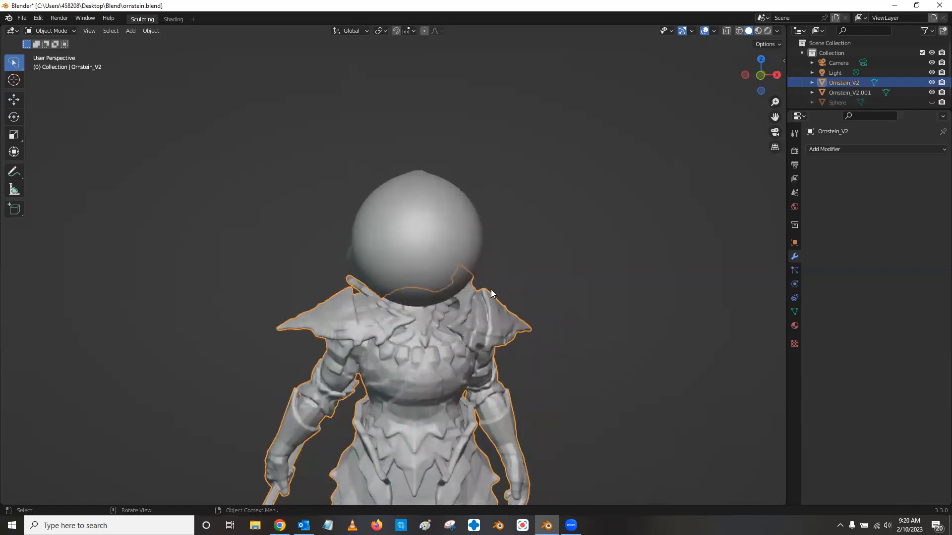
middle_drag(508, 289, 493, 281)
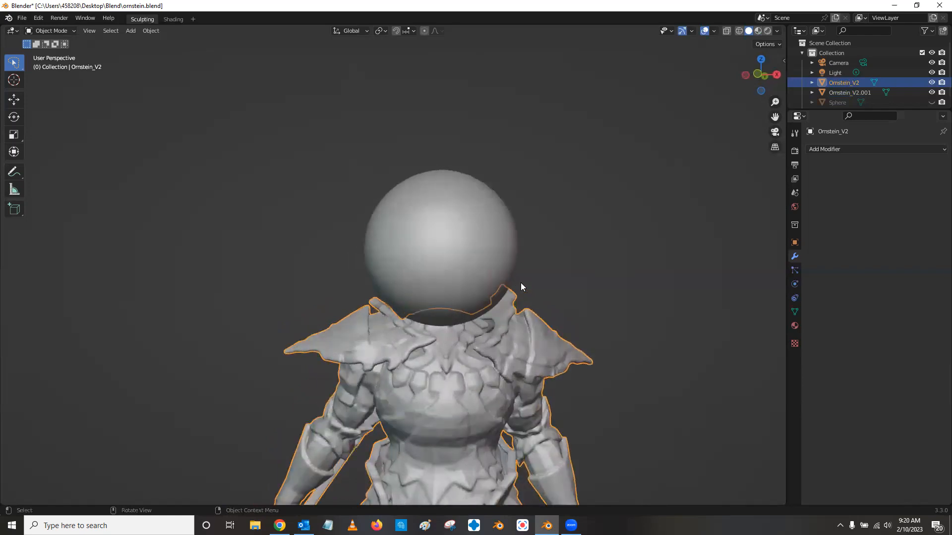
mouse_move(558, 288)
middle_down()
mouse_move(533, 269)
mouse_move(547, 289)
middle_up()
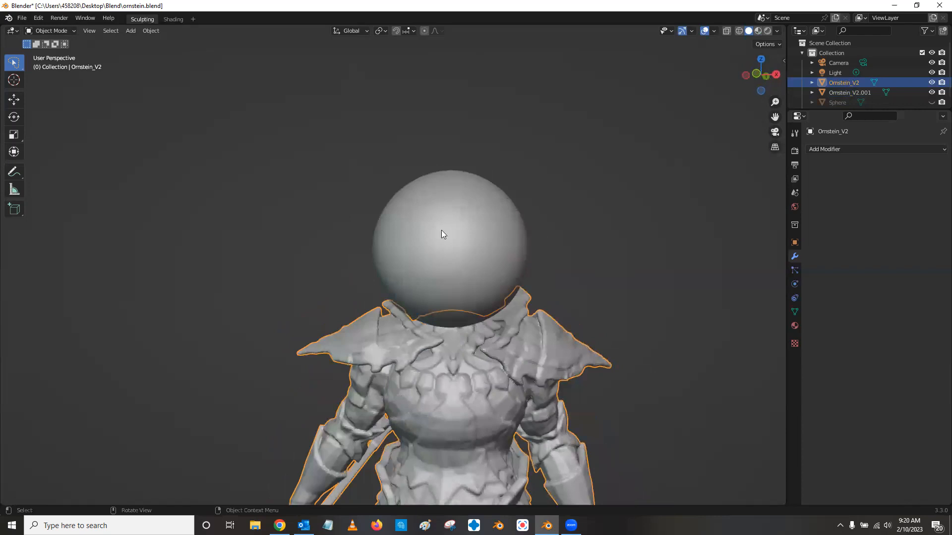
scroll(494, 242, down, 1)
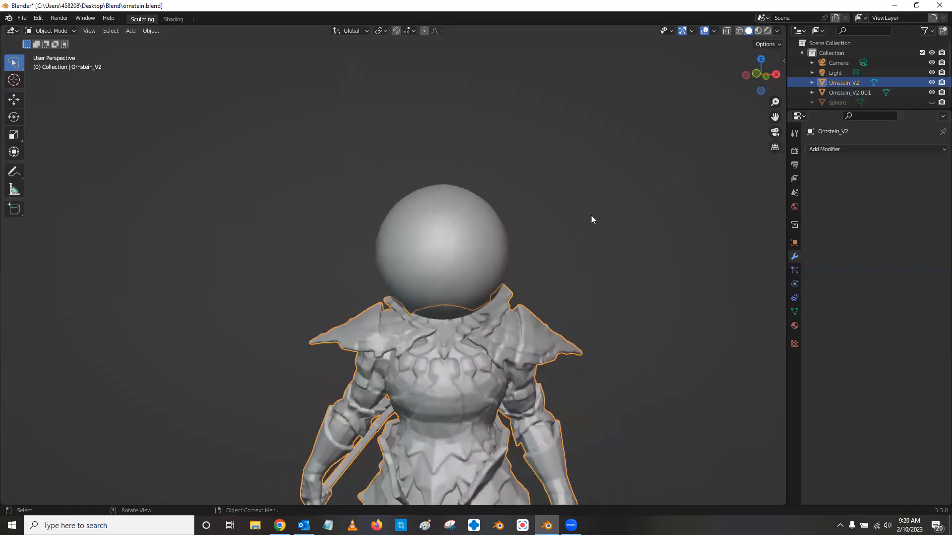
click(465, 258)
key(h)
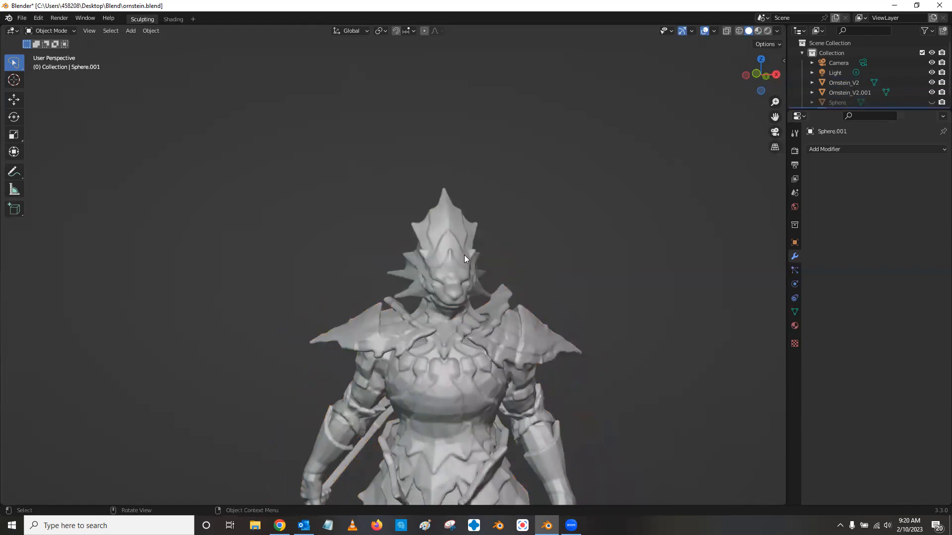
Step: Move the separated head up off the body in front view to inspect the cut from several angles, and undo the move
middle_drag(519, 256, 629, 248)
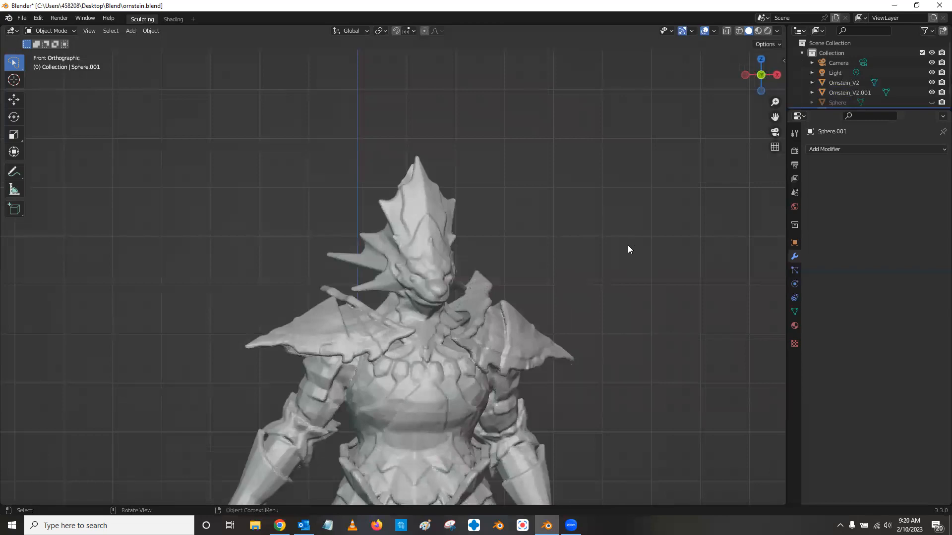
scroll(629, 248, down, 4)
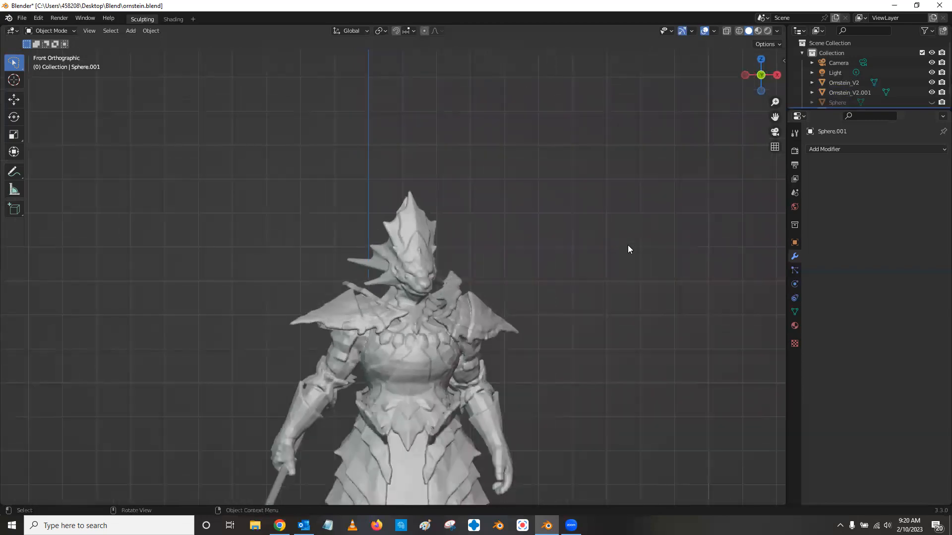
click(412, 257)
drag(412, 256, 480, 205)
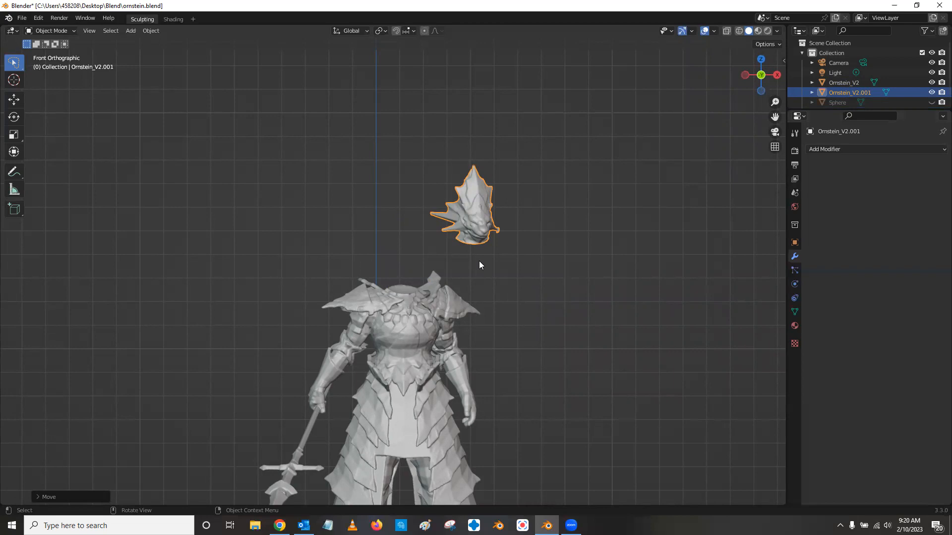
middle_drag(528, 223, 498, 249)
scroll(537, 267, up, 2)
scroll(538, 267, up, 2)
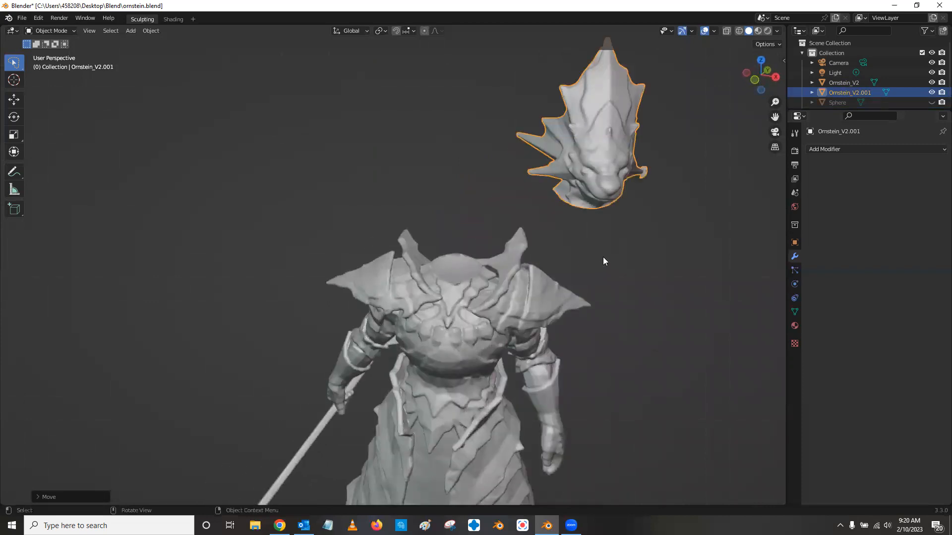
middle_drag(651, 217, 690, 158)
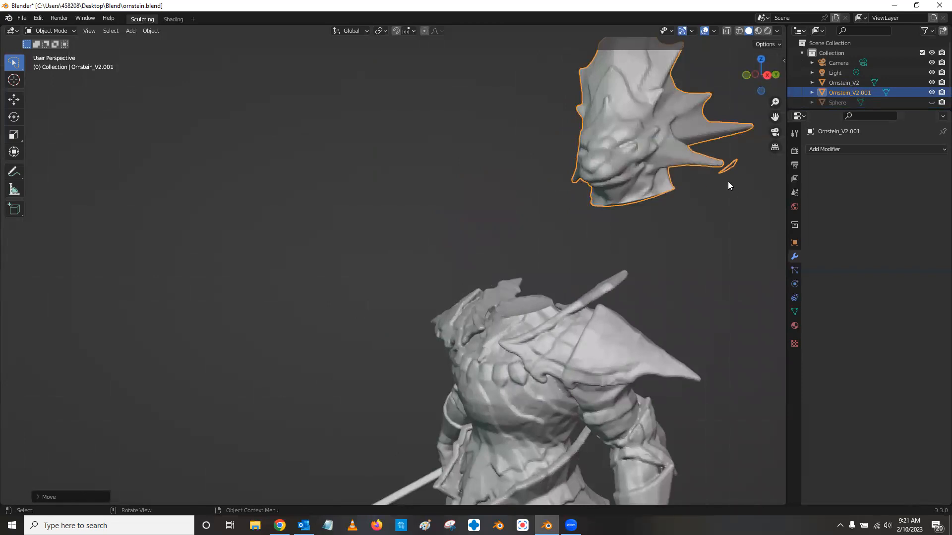
key(ctrl+z)
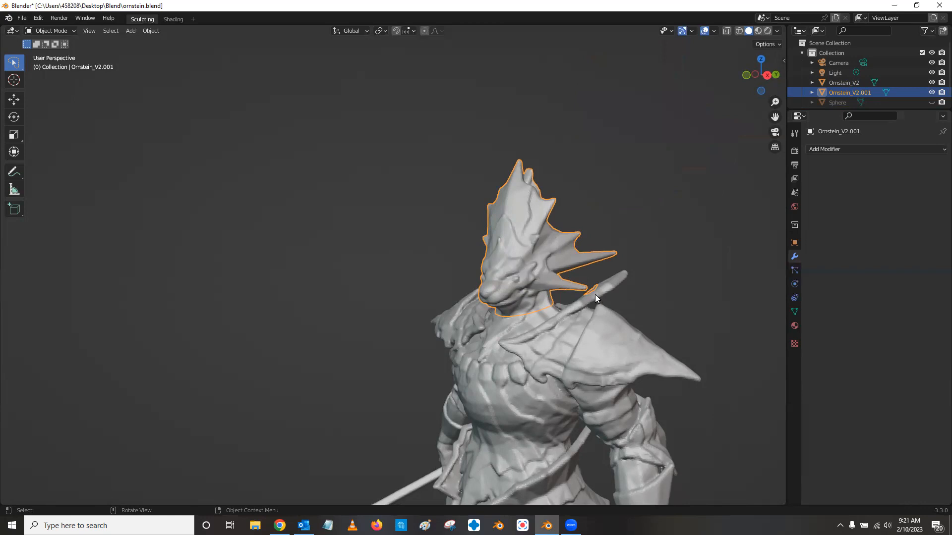
Step: Delete the vertices of the stray fragment below the spikes of Ornstein_V2.001 in Edit Mode, with X-ray turned on for the selection
key(Tab)
scroll(628, 309, up, 1)
scroll(629, 310, up, 3)
shift+middle_drag(689, 311, 391, 260)
scroll(663, 285, up, 4)
middle_drag(713, 281, 719, 315)
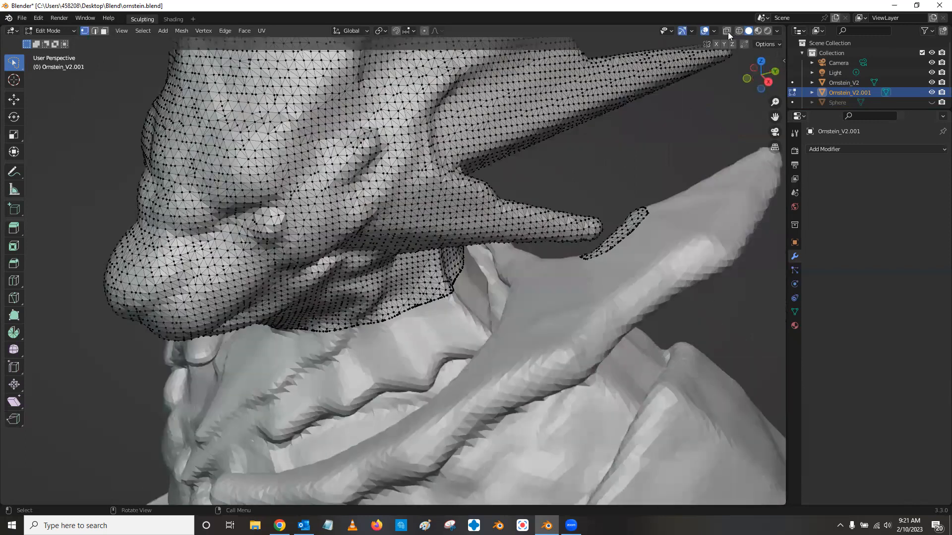
click(727, 32)
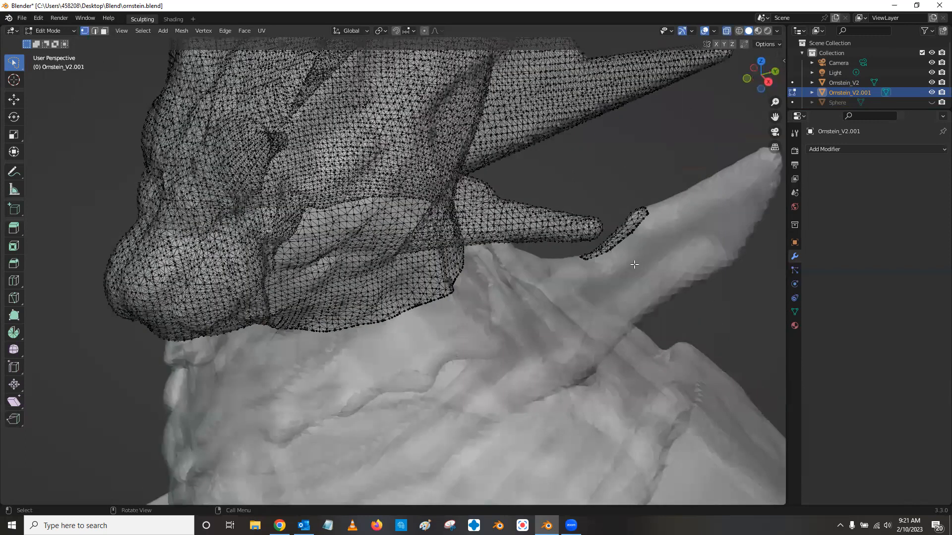
mouse_move(626, 205)
mouse_down()
mouse_move(580, 253)
mouse_move(595, 320)
mouse_move(700, 192)
mouse_move(671, 162)
mouse_move(665, 169)
mouse_up()
key(x)
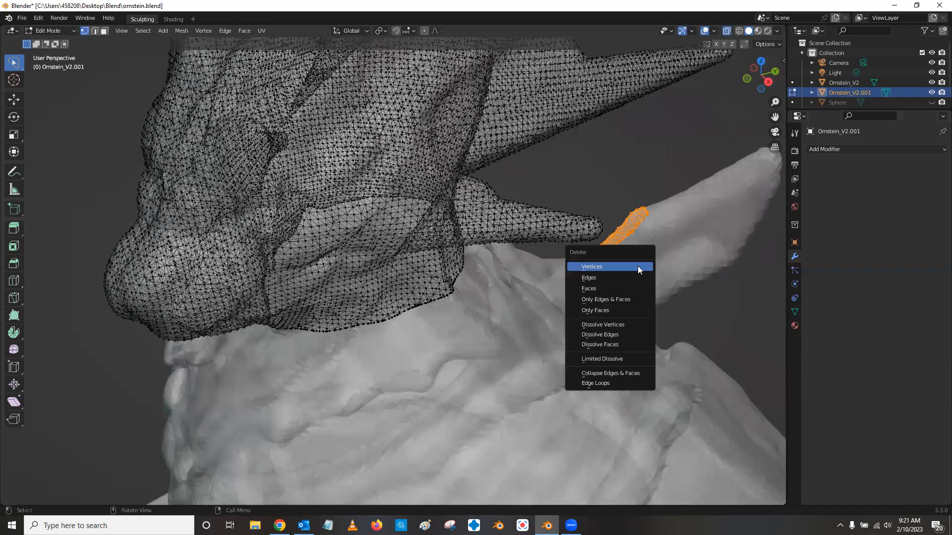
click(637, 266)
Step: Turn X-ray off, return the head to Object Mode and save the file
middle_drag(643, 224, 613, 232)
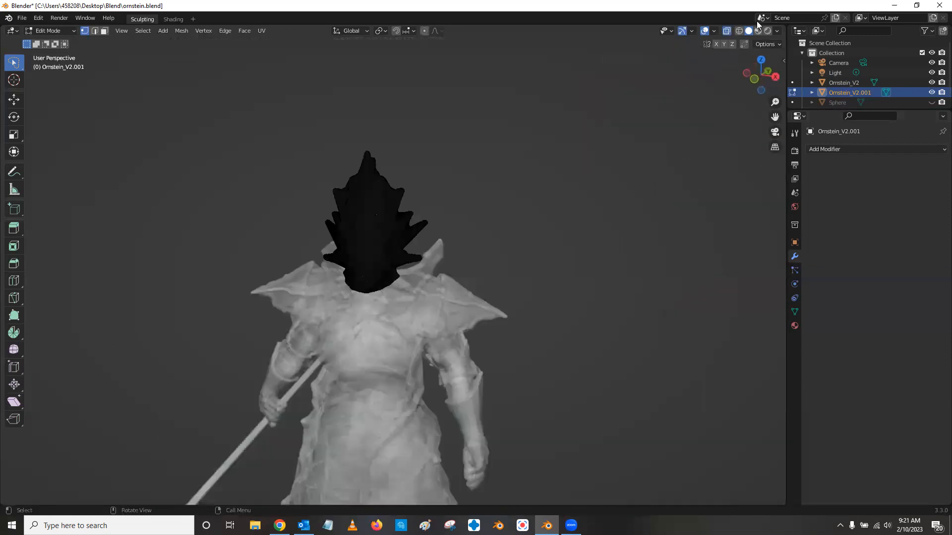
click(727, 31)
click(50, 30)
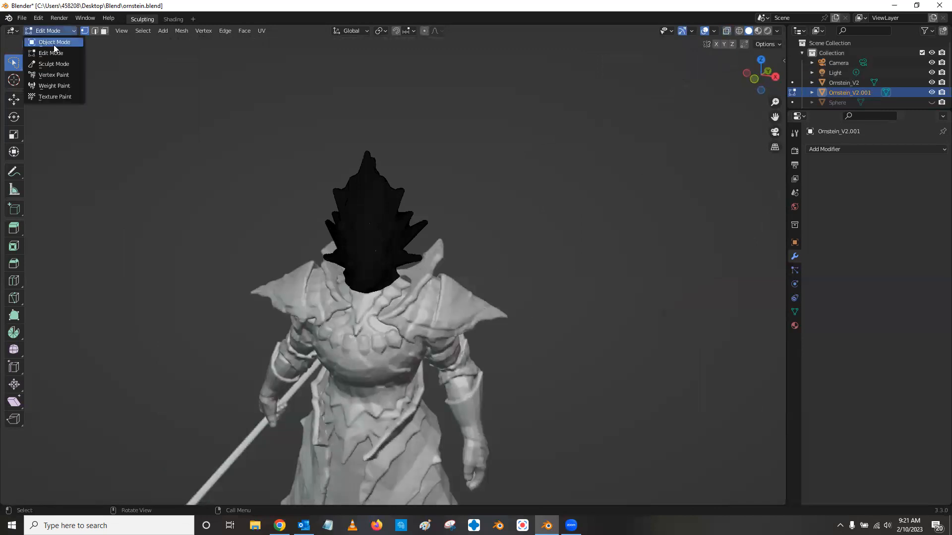
click(47, 42)
middle_drag(477, 328, 576, 307)
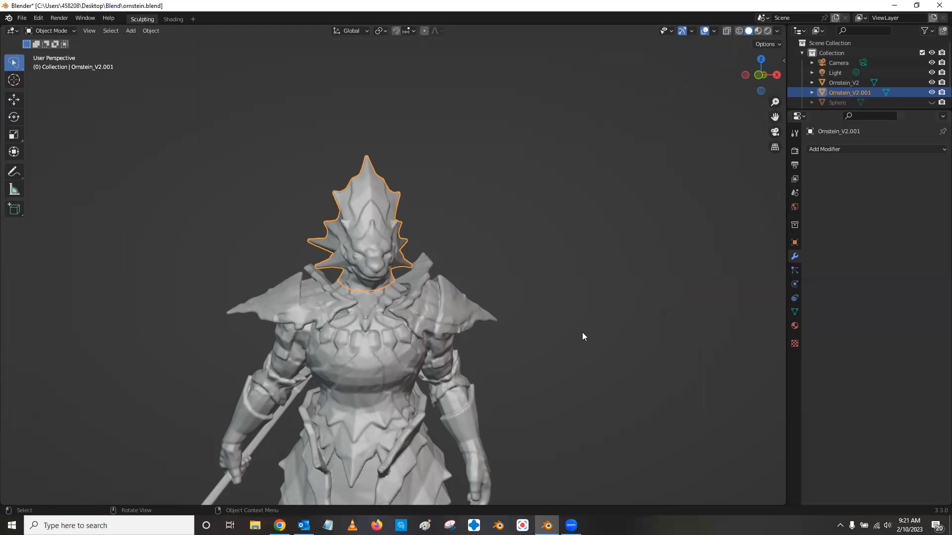
key(ctrl)
key(ctrl+s)
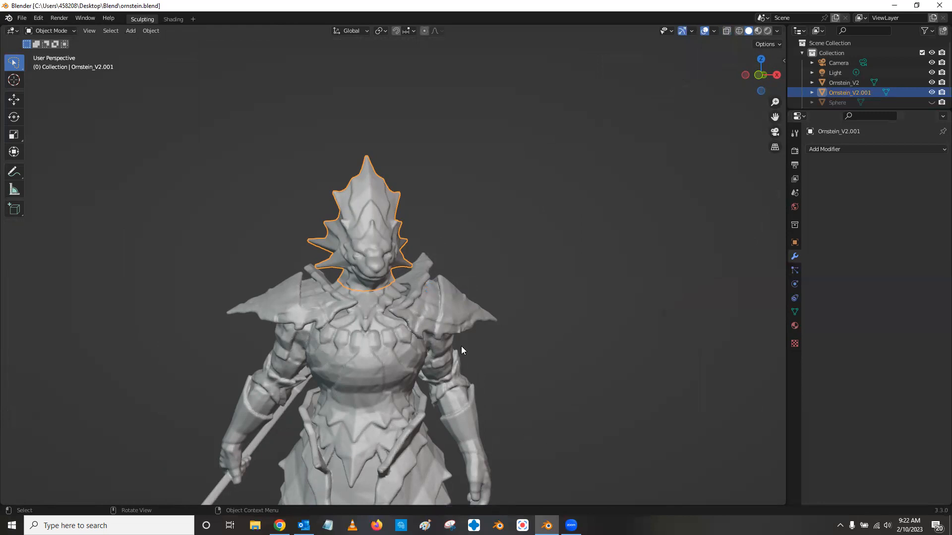
Step: Unhide and delete the leftover object Sphere, and delete the Ornstein_V2 body so only the head stays in view
click(438, 325)
scroll(458, 291, down, 3)
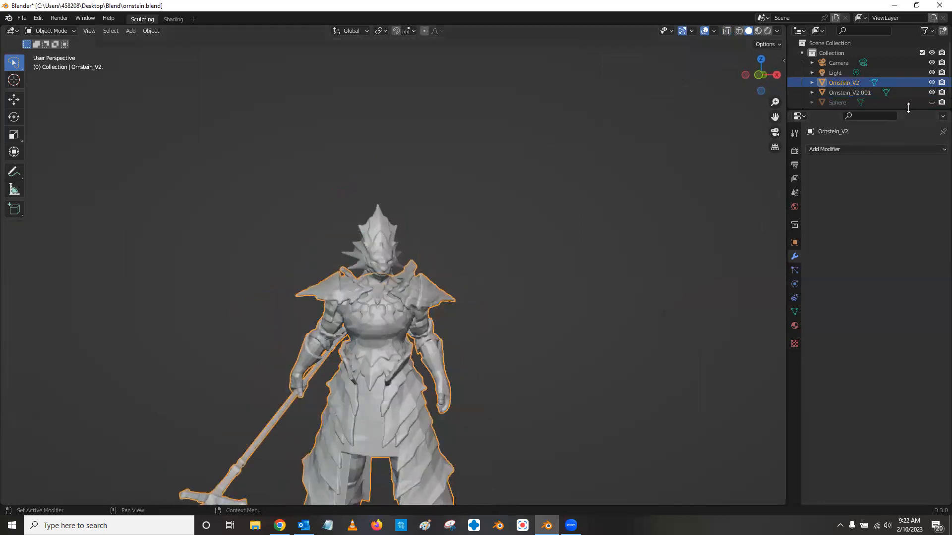
click(932, 102)
middle_drag(347, 303, 543, 261)
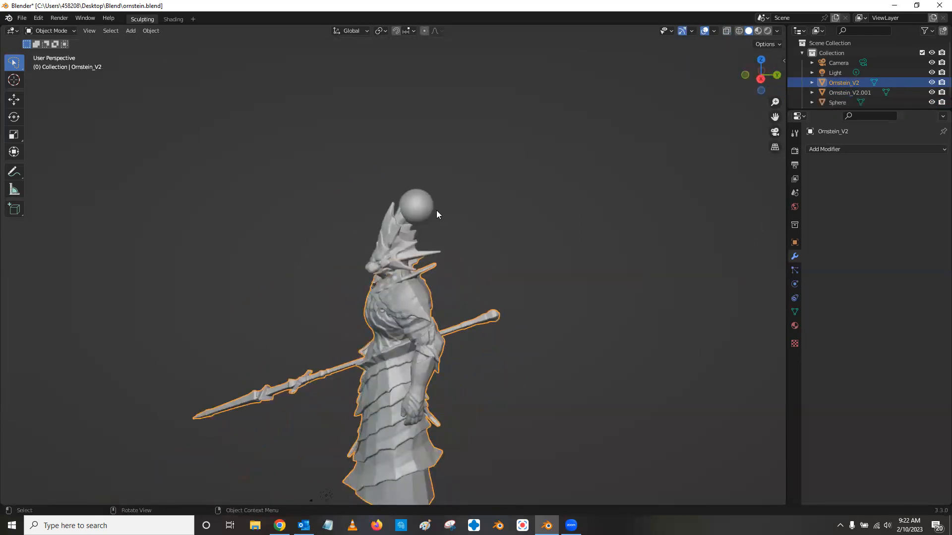
click(424, 208)
key(Delete)
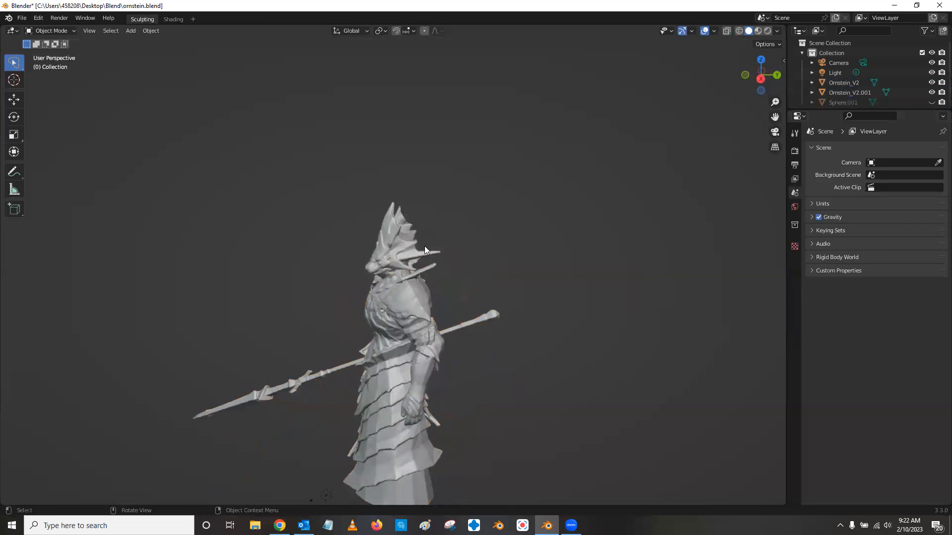
click(407, 335)
key(Delete)
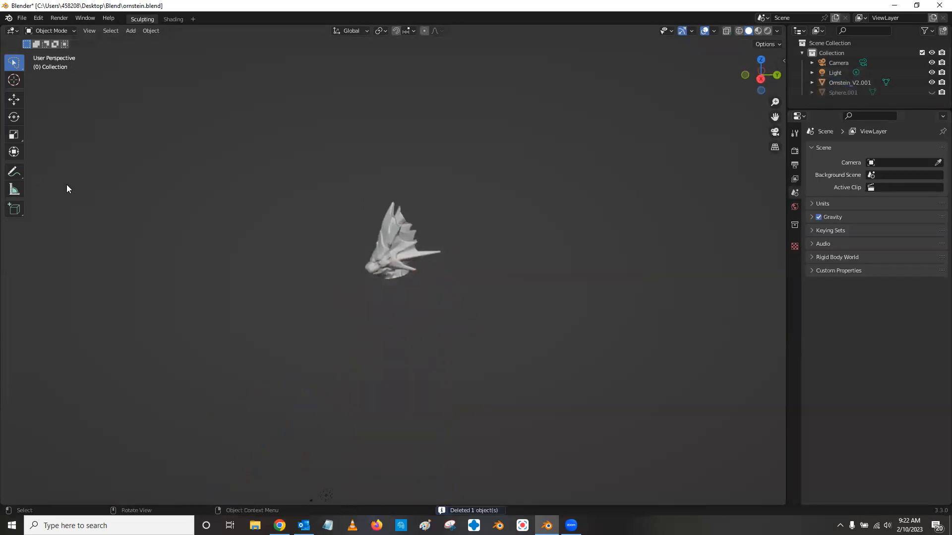
Step: Export the head as an STL file named ornstein head.stl in the Blend folder
click(22, 18)
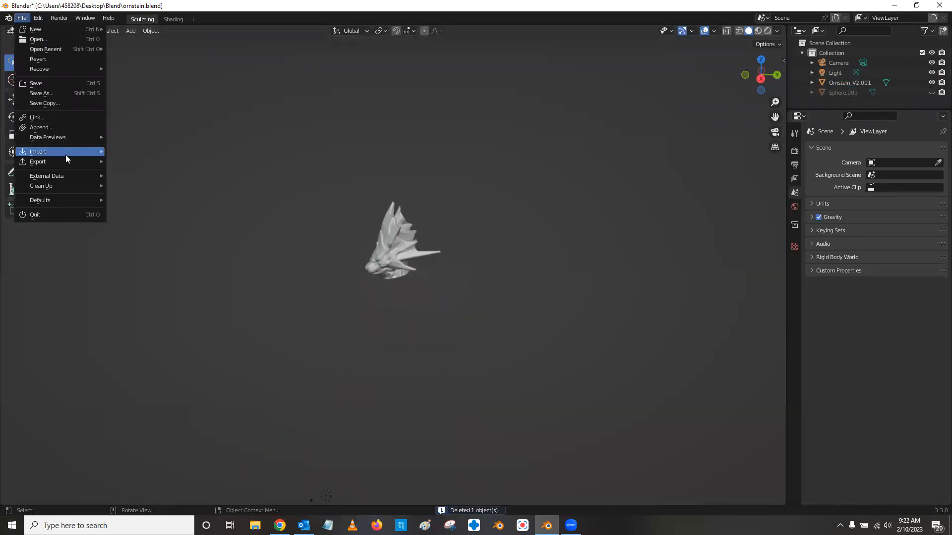
mouse_move(70, 162)
click(152, 241)
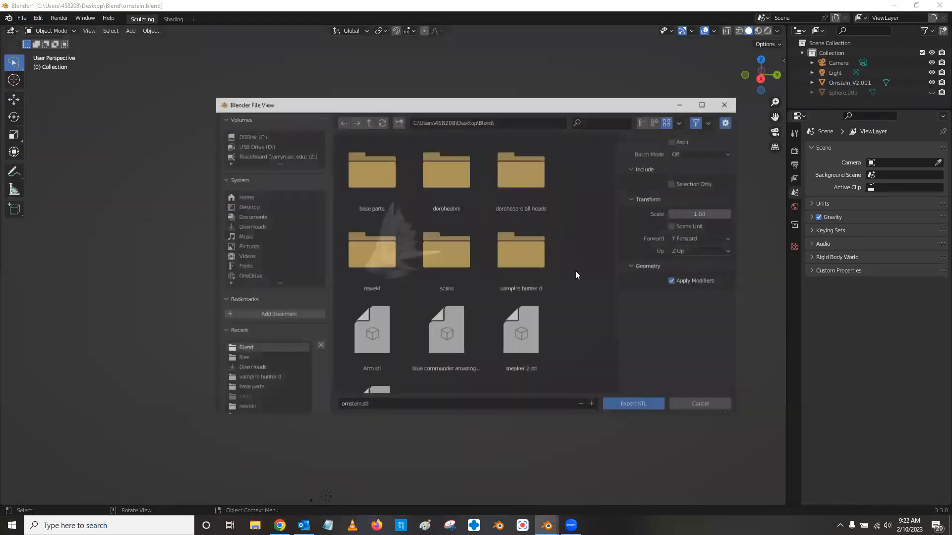
scroll(446, 307, down, 2)
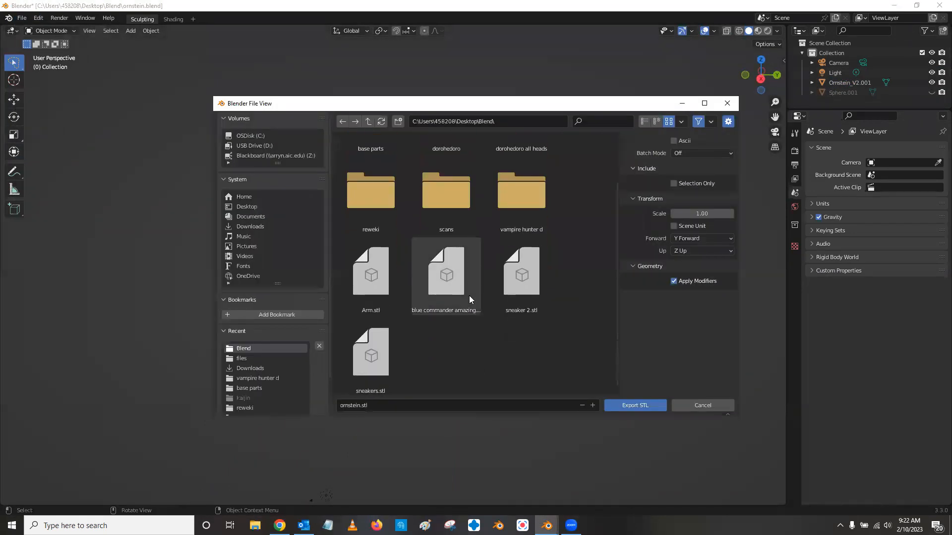
click(366, 408)
key(Home)
key(Right)
key(Right)
key(Right)
key(Right)
key(Right)
key(Right)
key(Right)
key(Right)
text(head)
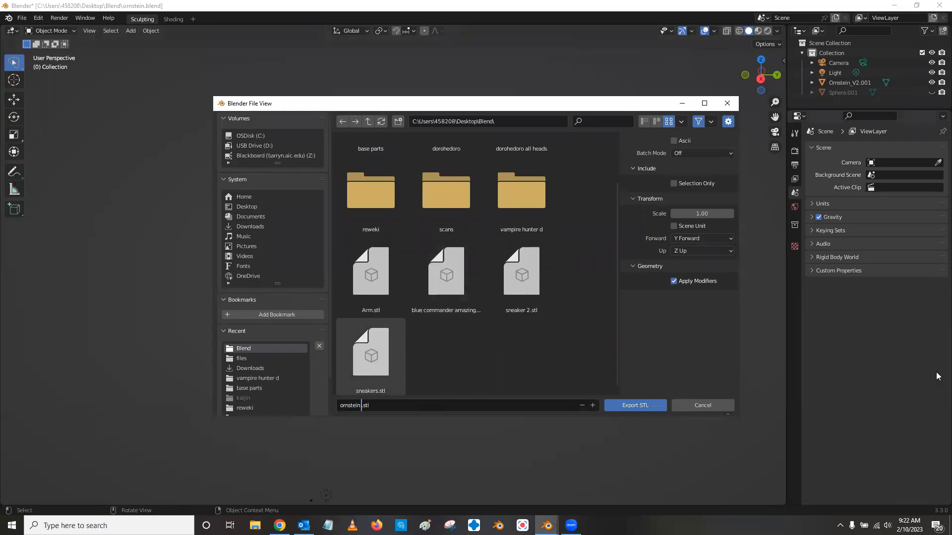
click(630, 407)
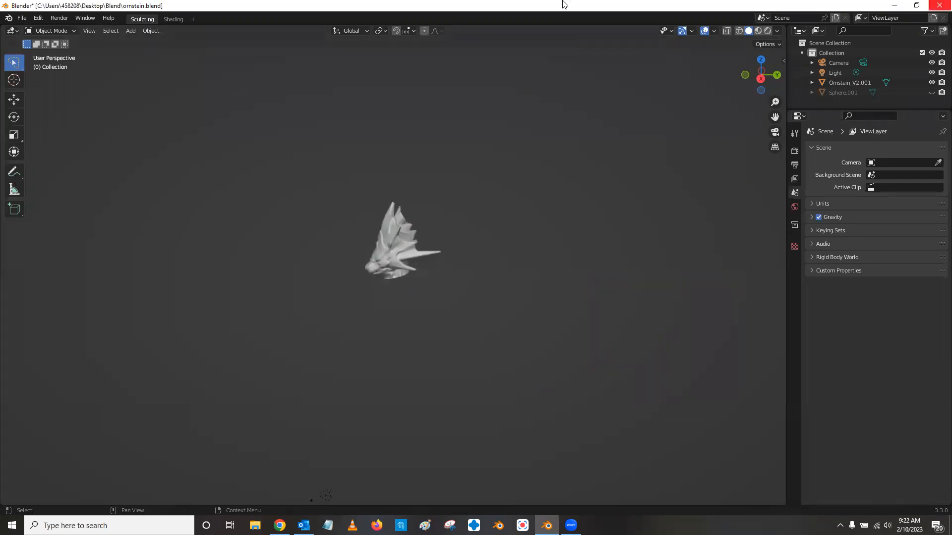
Step: Close ornstein.blend without saving the changes and open the Blend folder in a maximized File Explorer window
click(939, 5)
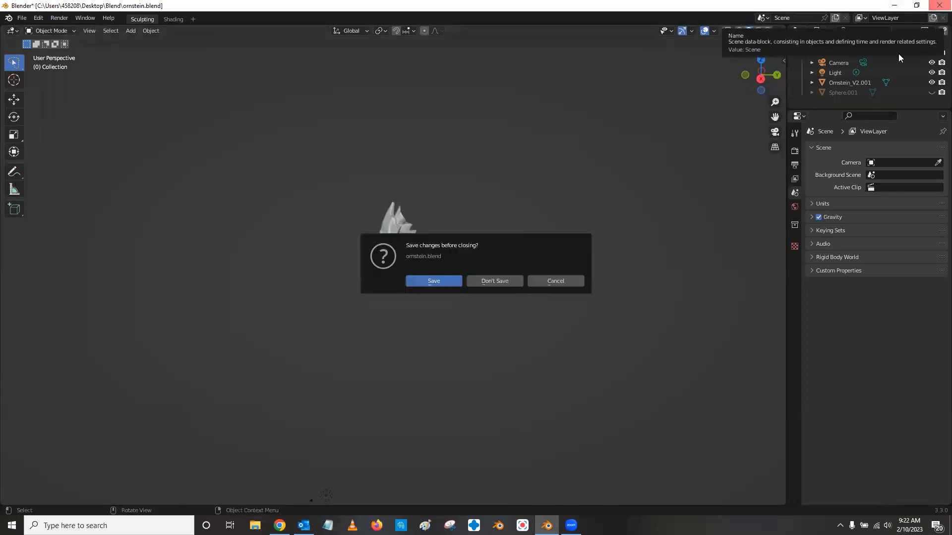
click(502, 281)
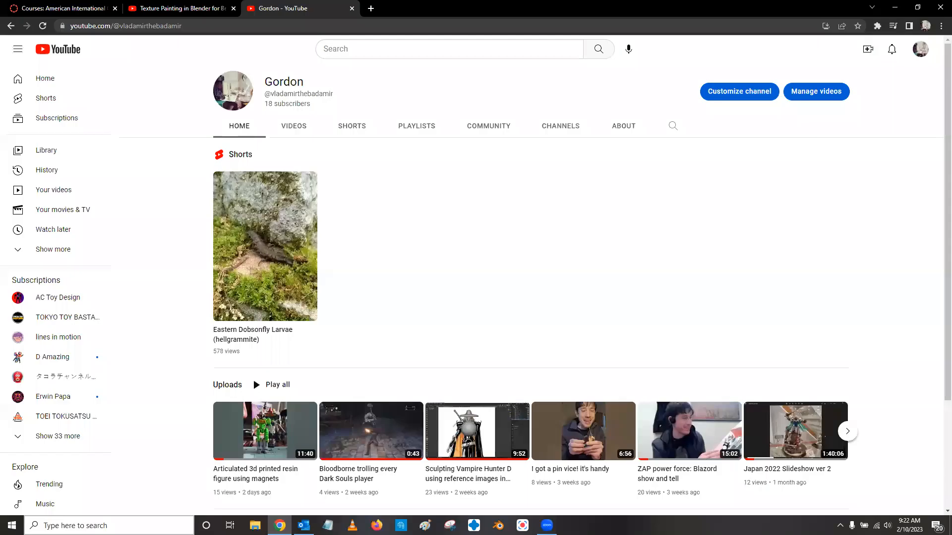
click(254, 525)
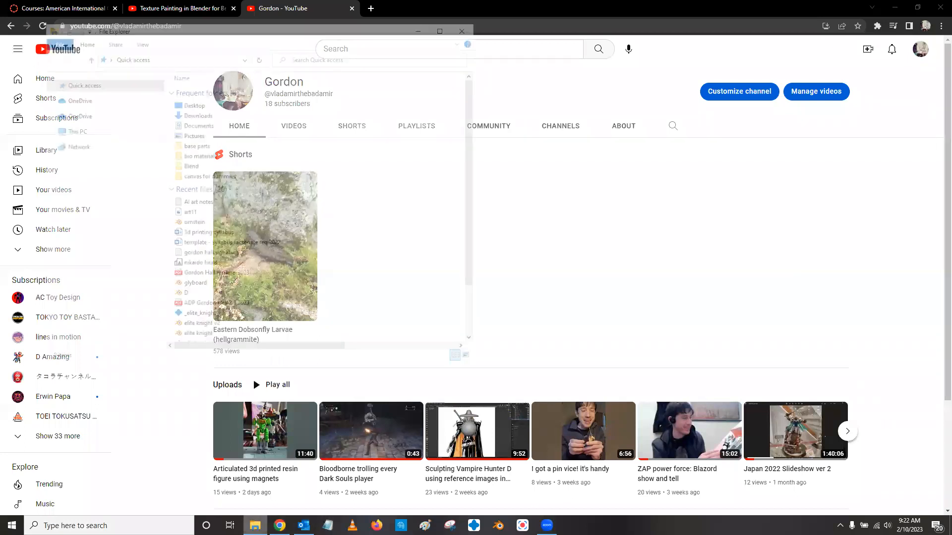
double_click(191, 165)
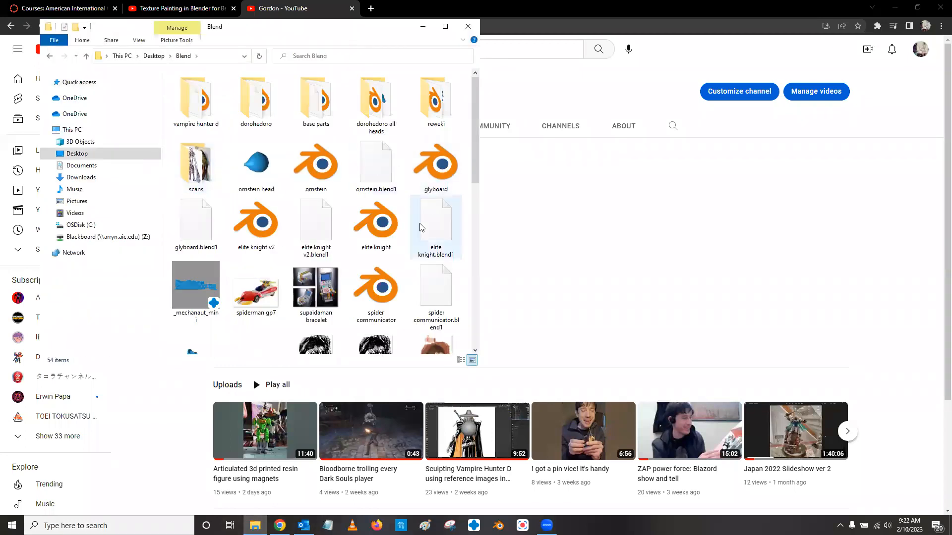
drag(479, 205, 595, 204)
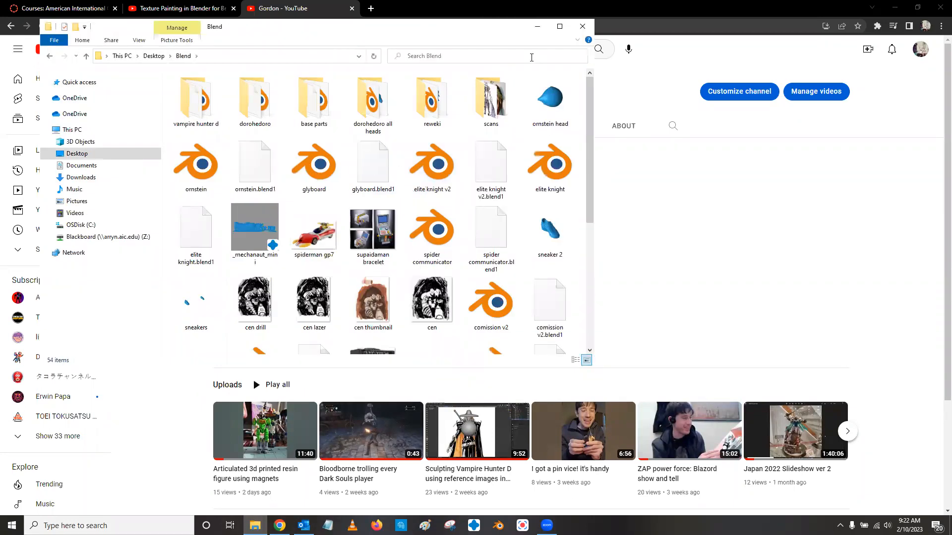
click(570, 26)
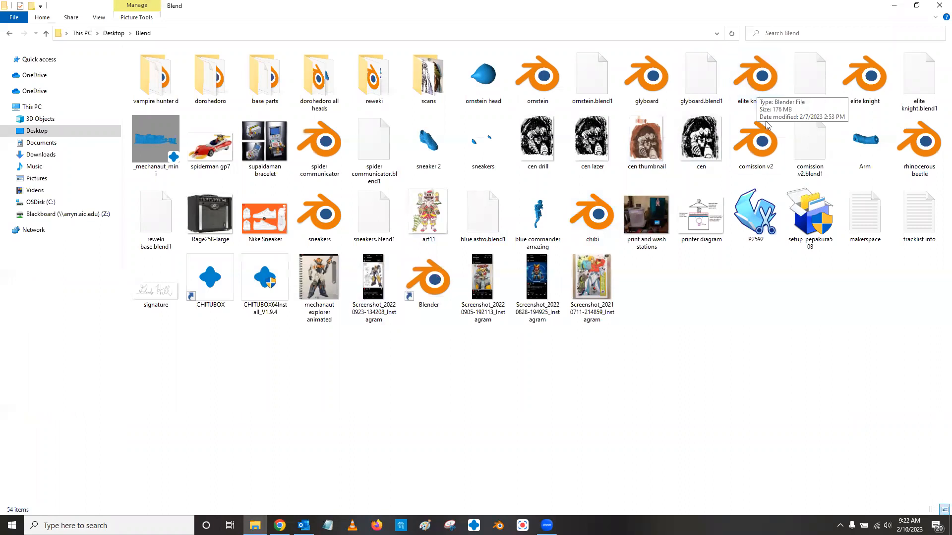
Step: Open the elite knight v2 file, close it again, and open the elite knight Blender file instead
double_click(778, 87)
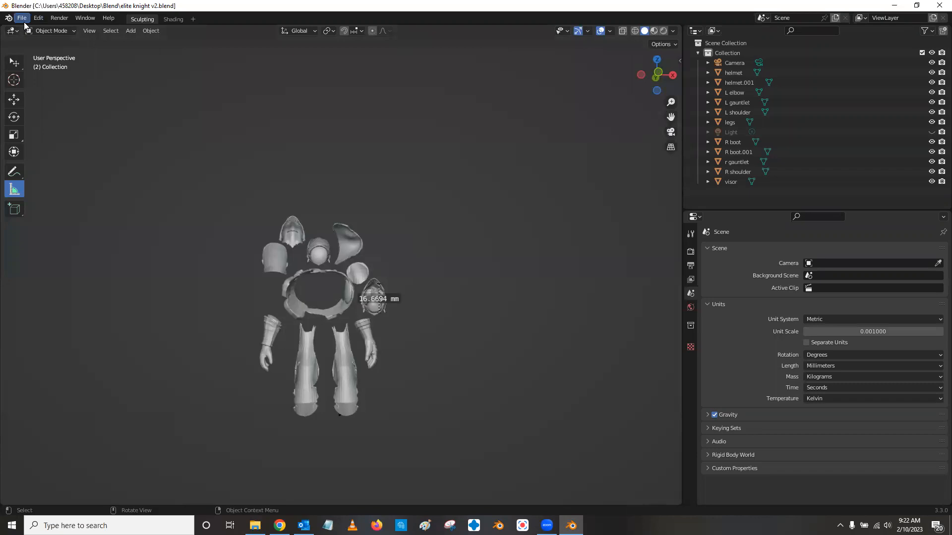
click(938, 5)
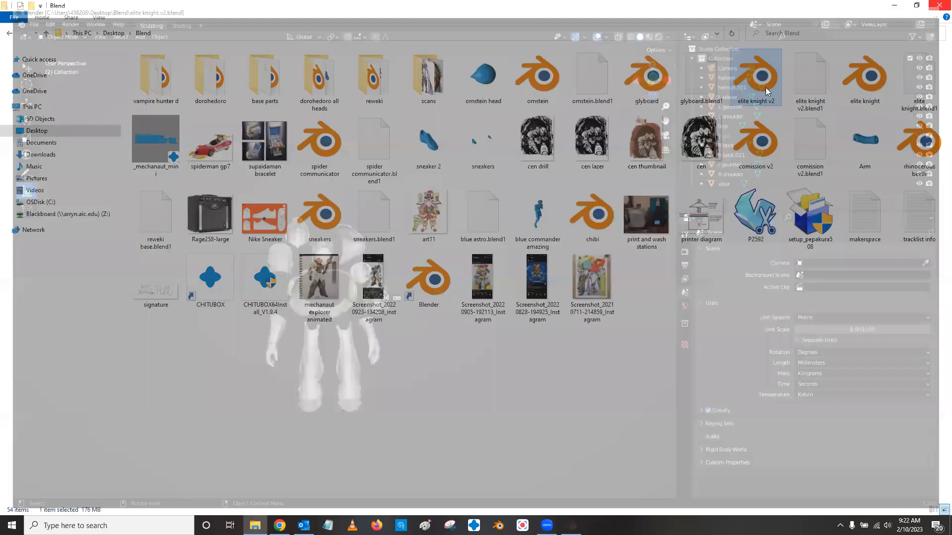
click(860, 77)
double_click(860, 77)
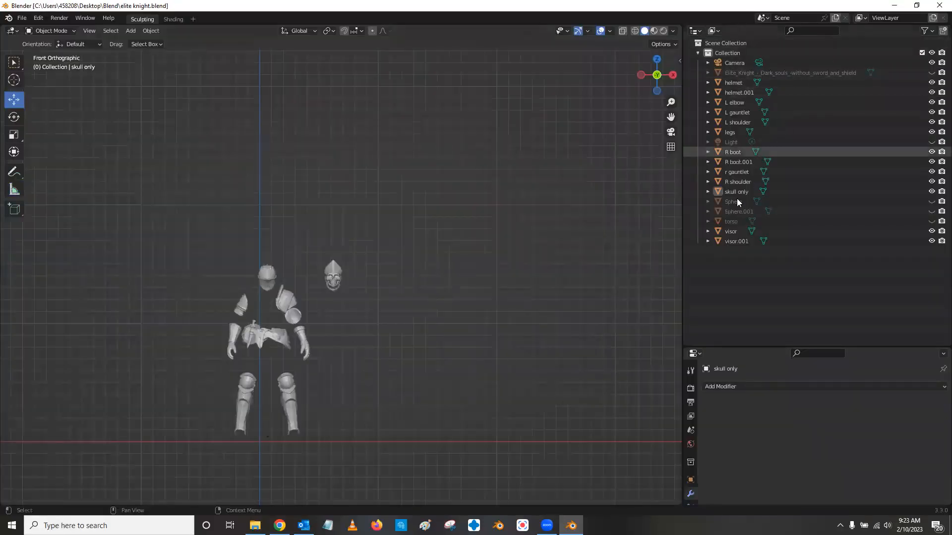
Step: Hide all the separate armor and body pieces of the knight, from visor.001 through helmet
click(932, 241)
click(931, 231)
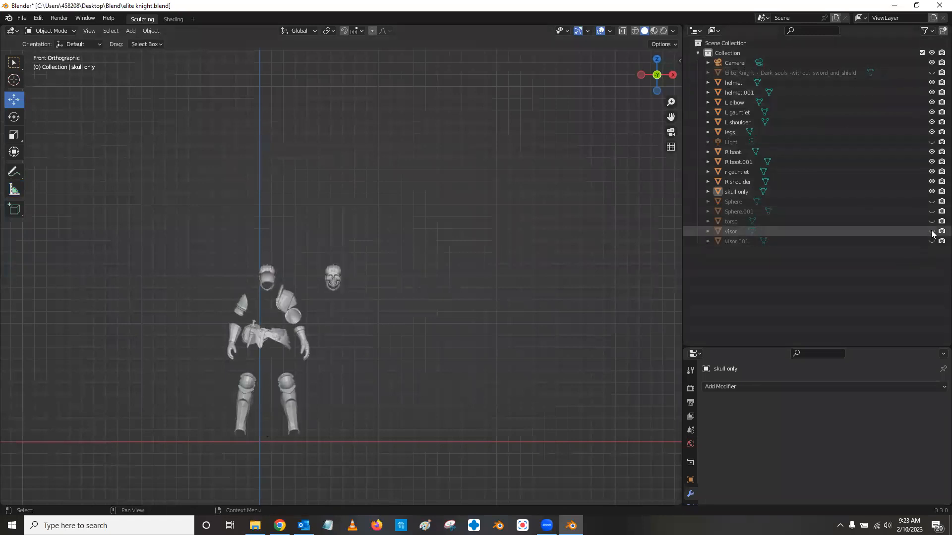
click(931, 191)
click(932, 182)
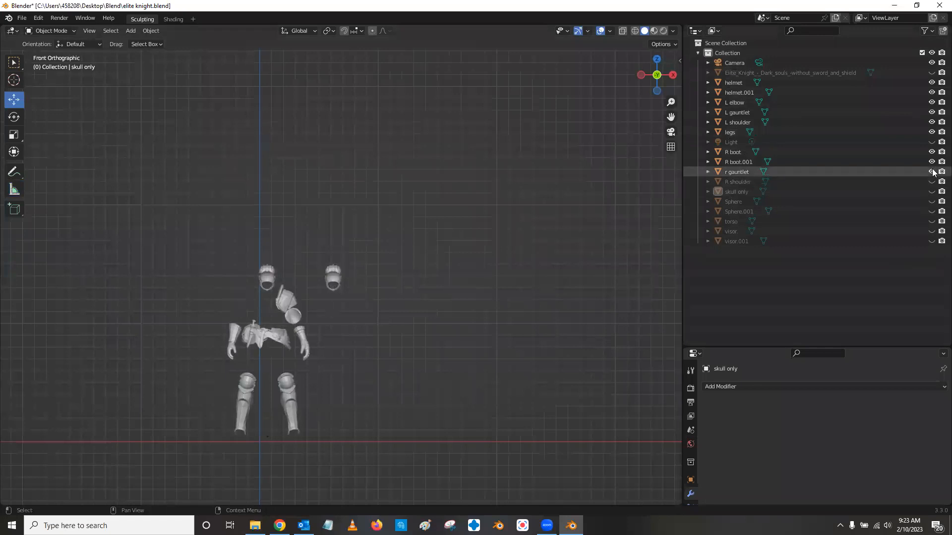
click(932, 171)
click(932, 162)
click(931, 151)
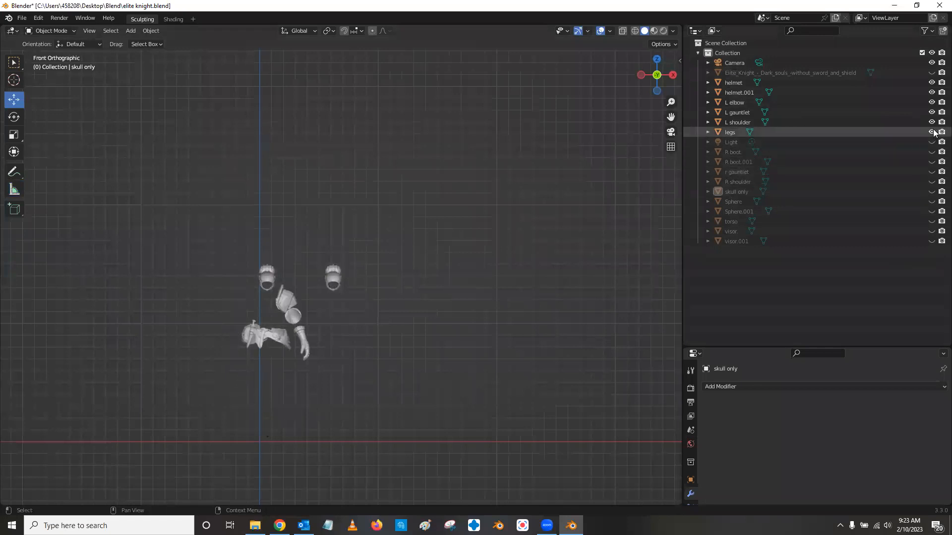
click(932, 132)
click(932, 122)
click(932, 112)
click(931, 102)
click(932, 93)
click(931, 83)
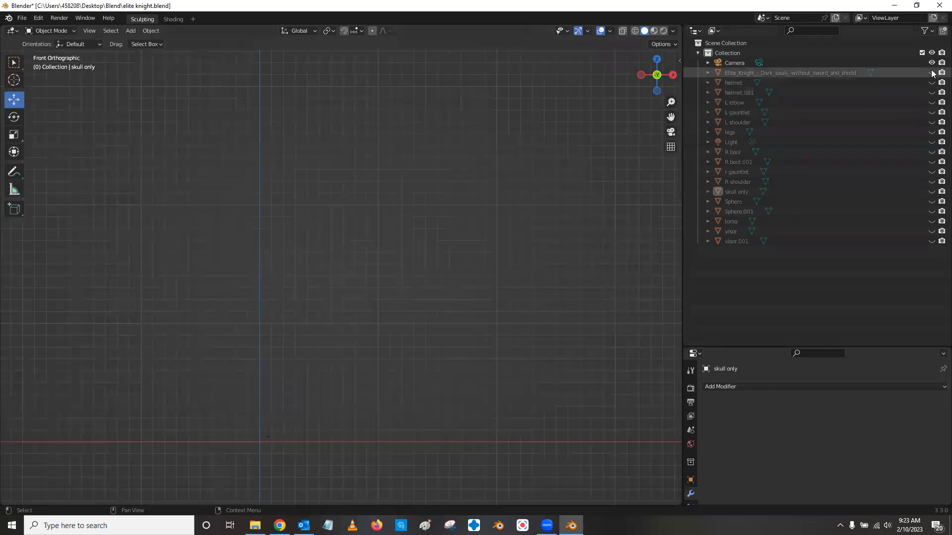
Step: Unhide the complete Elite_Knight model and frame it in front view
click(931, 73)
scroll(305, 347, up, 6)
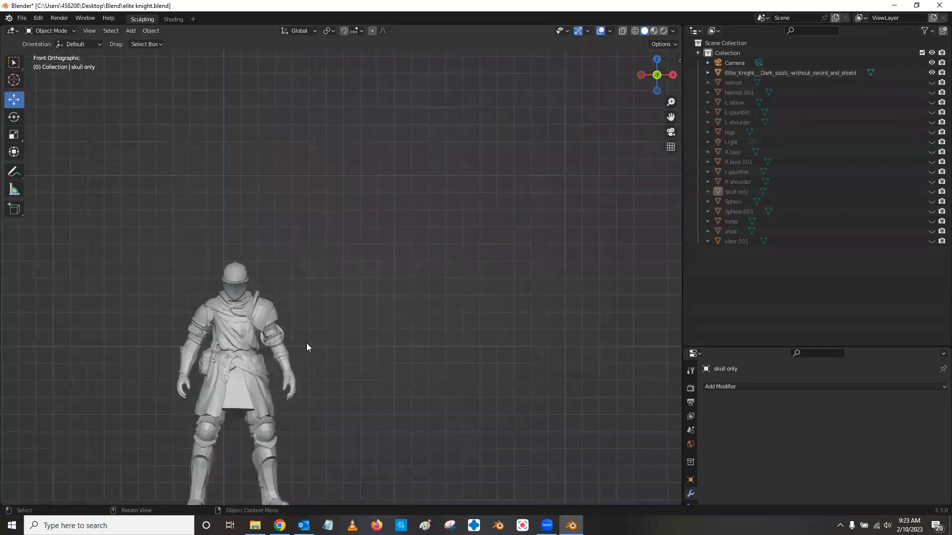
shift+middle_drag(311, 340, 481, 207)
scroll(481, 207, down, 2)
key(KP_3)
key(KP_1)
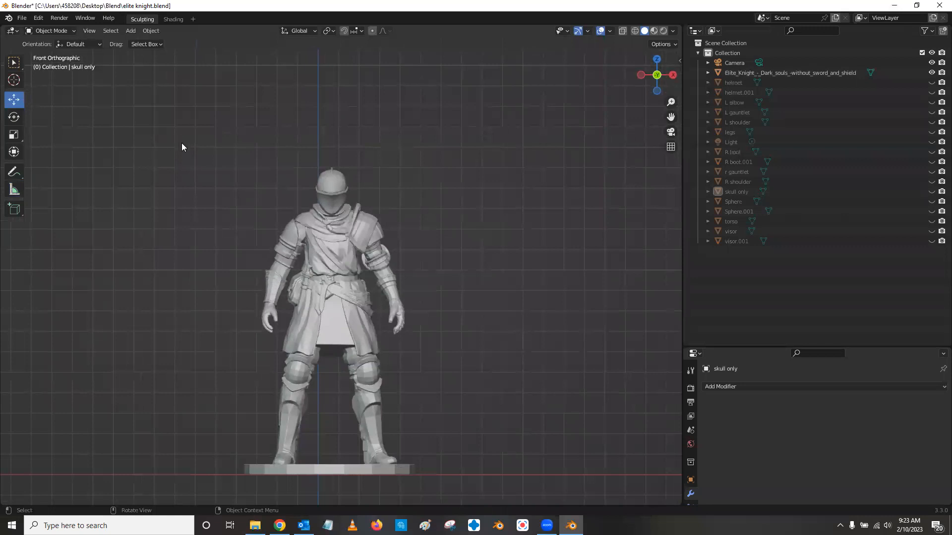
Step: Import ornstein head.stl from the Blend folder into the elite knight scene
click(24, 19)
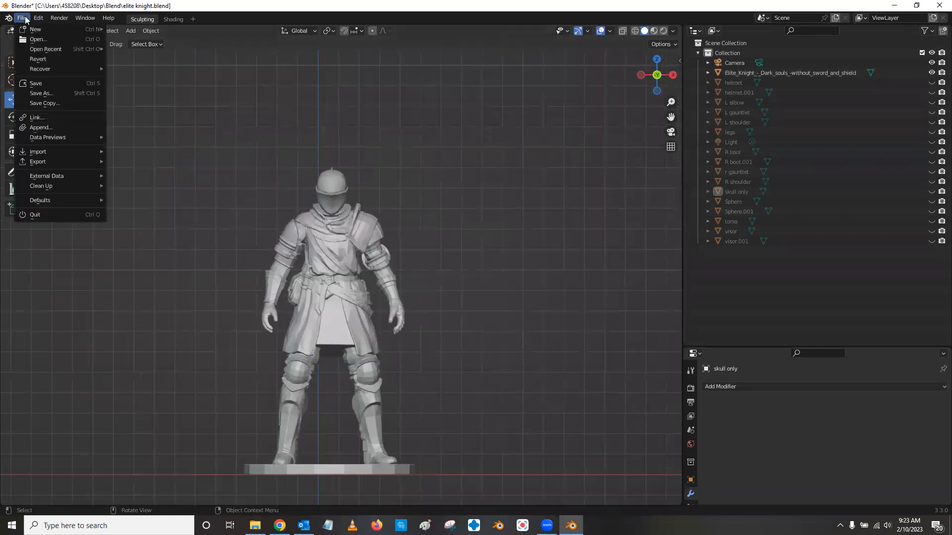
mouse_move(71, 156)
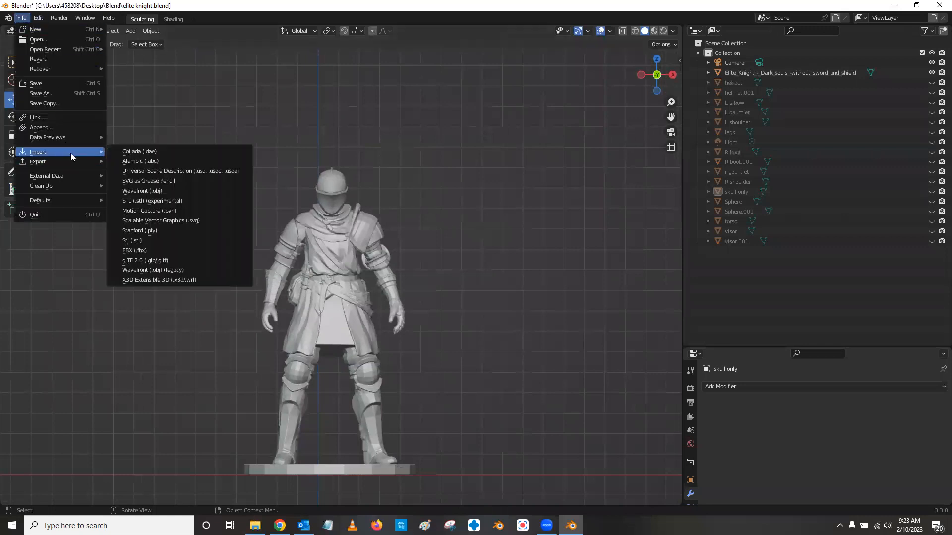
click(200, 242)
scroll(451, 243, down, 3)
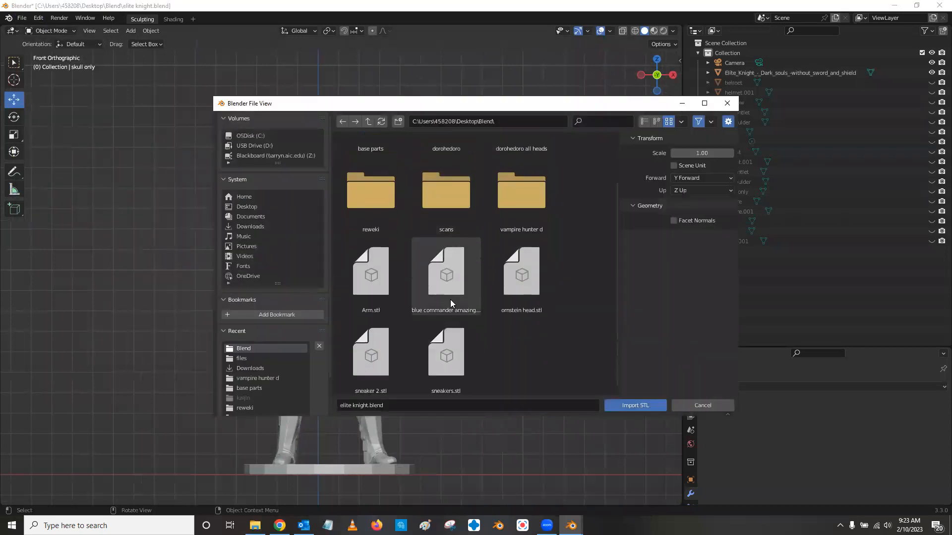
click(536, 272)
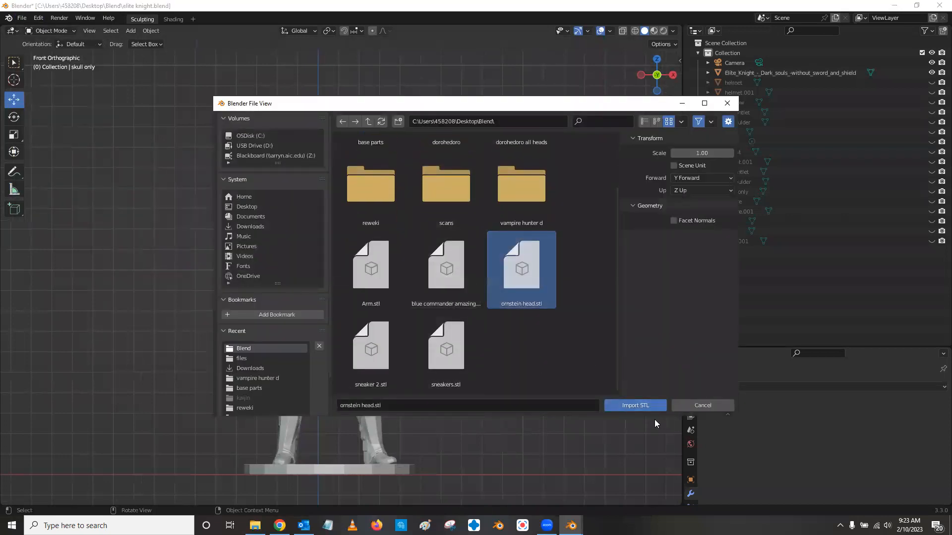
click(649, 407)
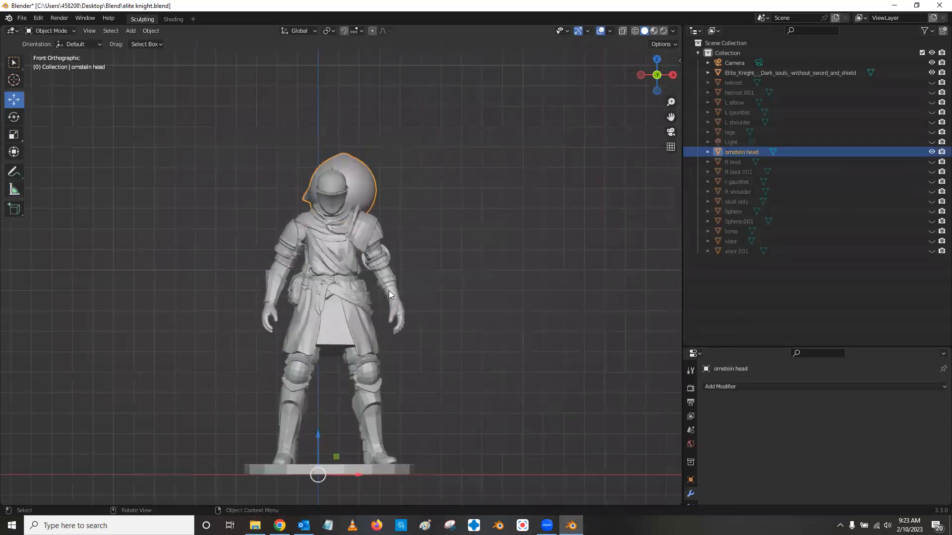
Step: Inspect the imported ornstein head from the side and delete it from the scene
middle_drag(487, 257, 378, 254)
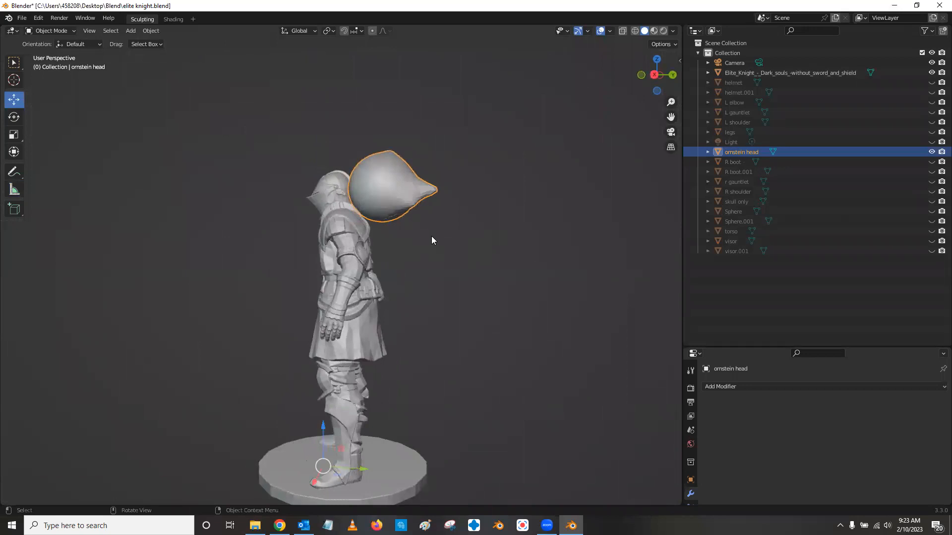
scroll(446, 228, up, 2)
middle_drag(468, 217, 488, 196)
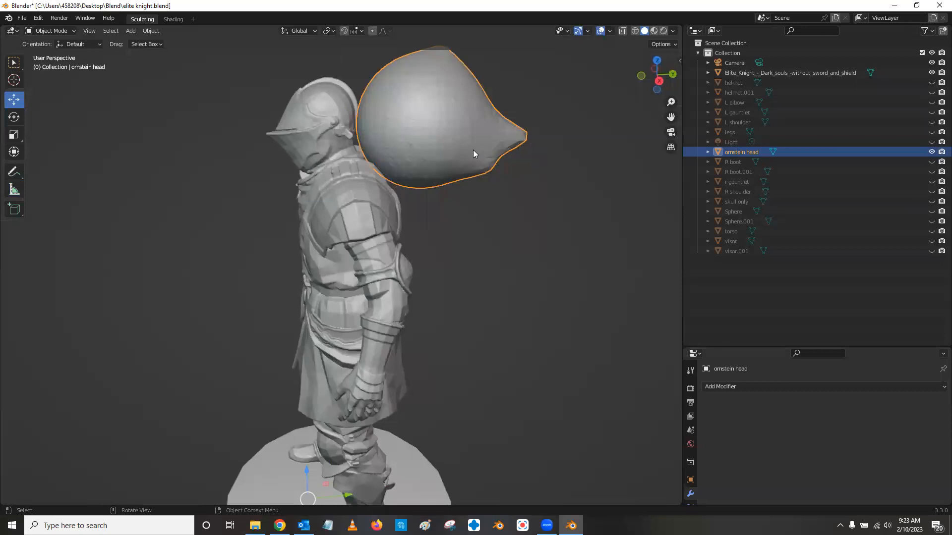
key(Delete)
middle_drag(449, 212, 517, 179)
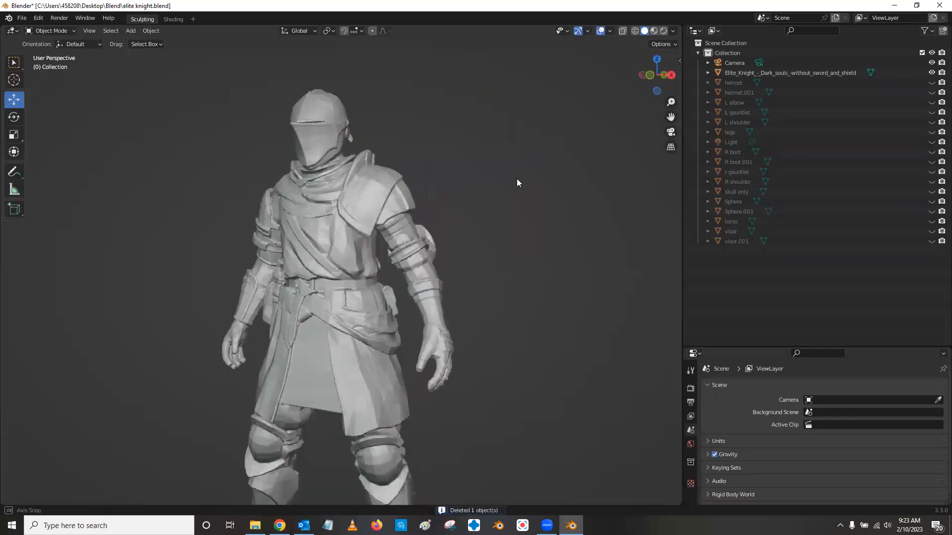
Step: Import shin.stl from the dorohedoro all heads folder into the knight scene
click(22, 17)
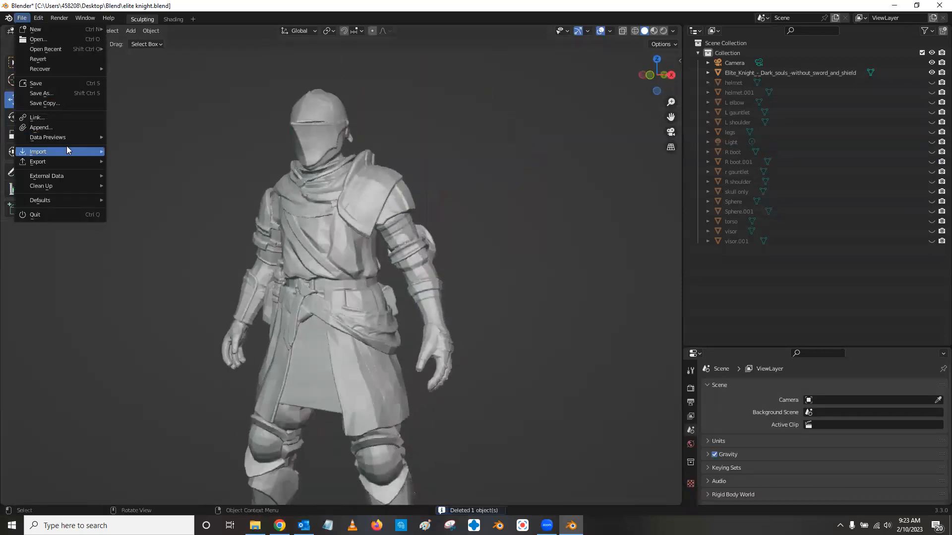
mouse_move(82, 151)
click(165, 240)
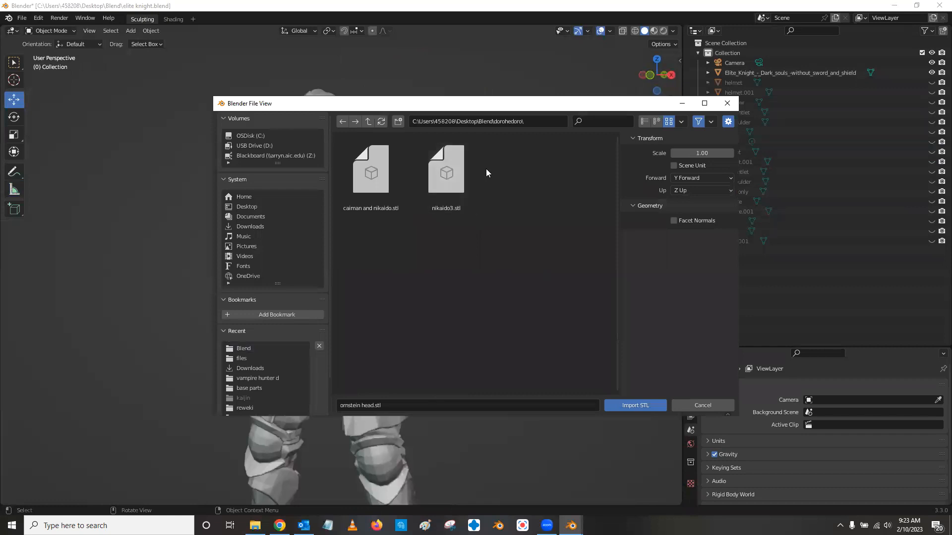
click(366, 121)
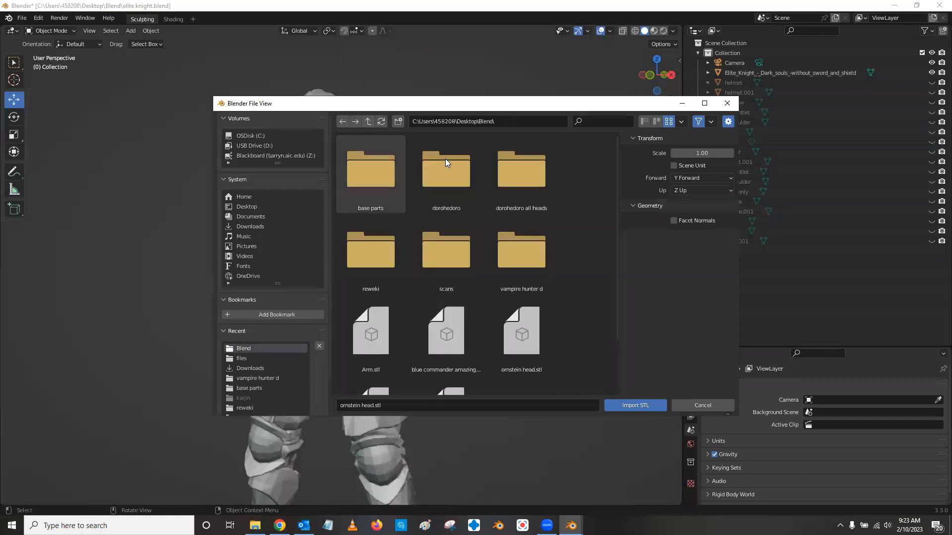
click(501, 170)
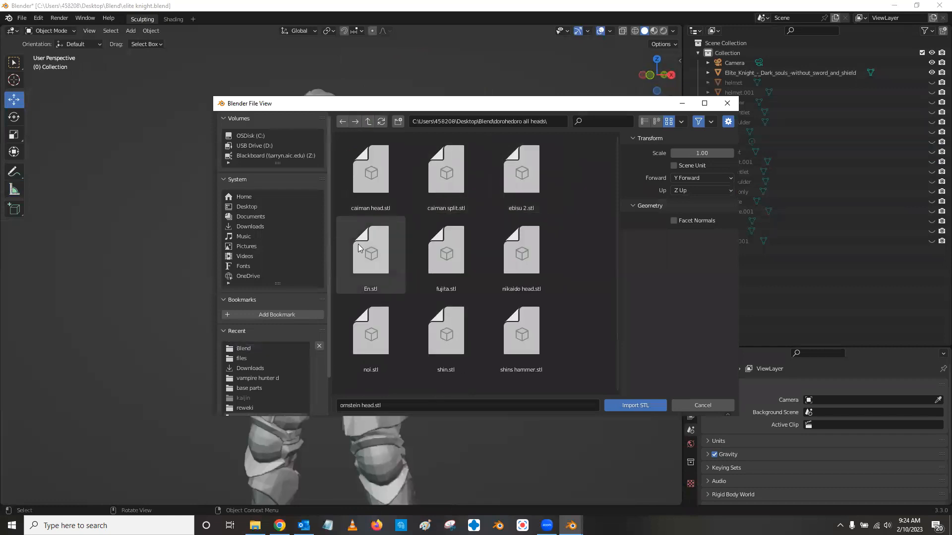
double_click(451, 338)
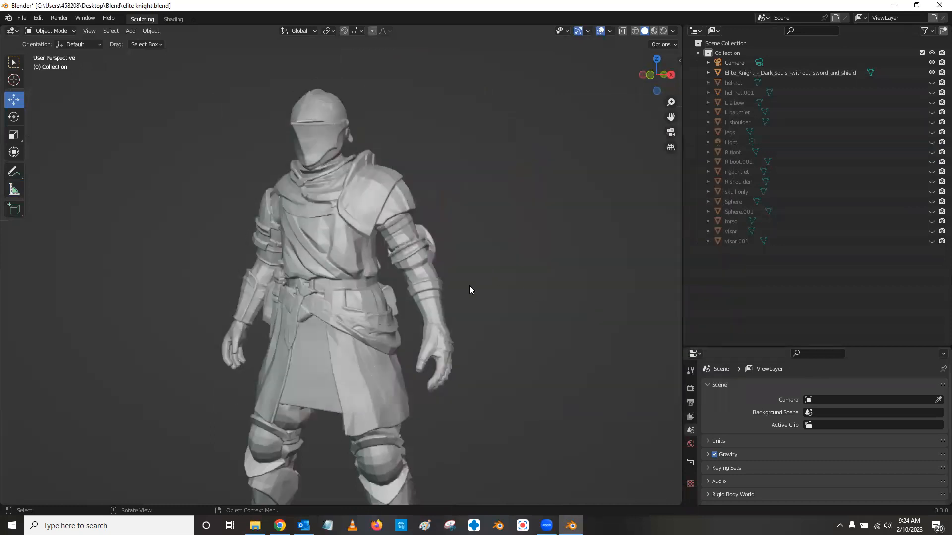
Step: Move the imported shin head up beside the knight's helmet in front view
scroll(469, 285, down, 6)
alt+middle_drag(464, 338, 490, 330)
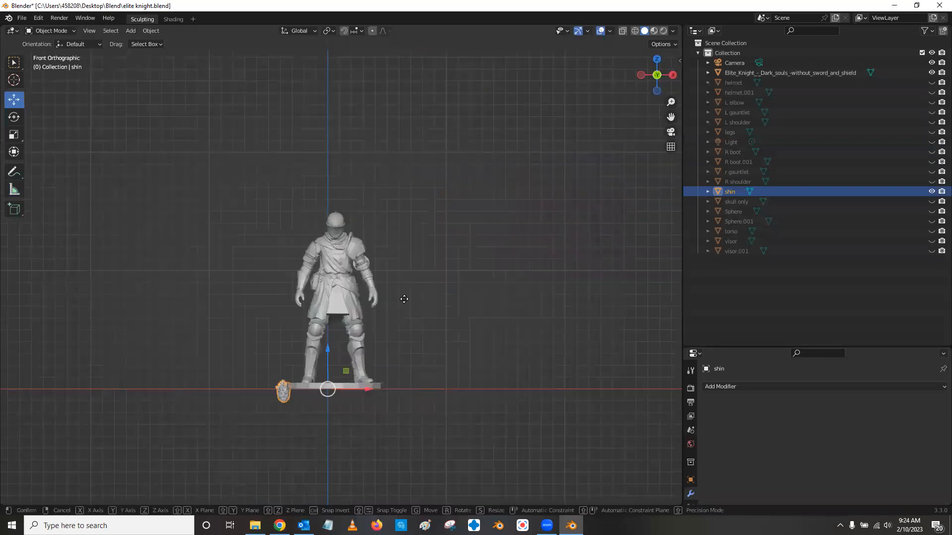
key(g)
click(472, 191)
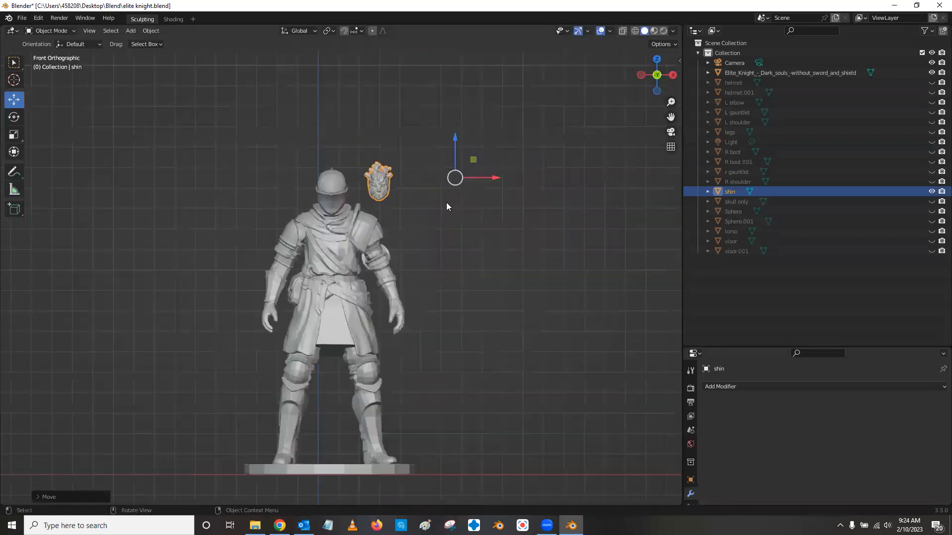
Step: Scale the shin head up to about 1.6 times in front view so that it covers the knight's helmet
scroll(452, 146, up, 6)
scroll(440, 159, down, 2)
key(s)
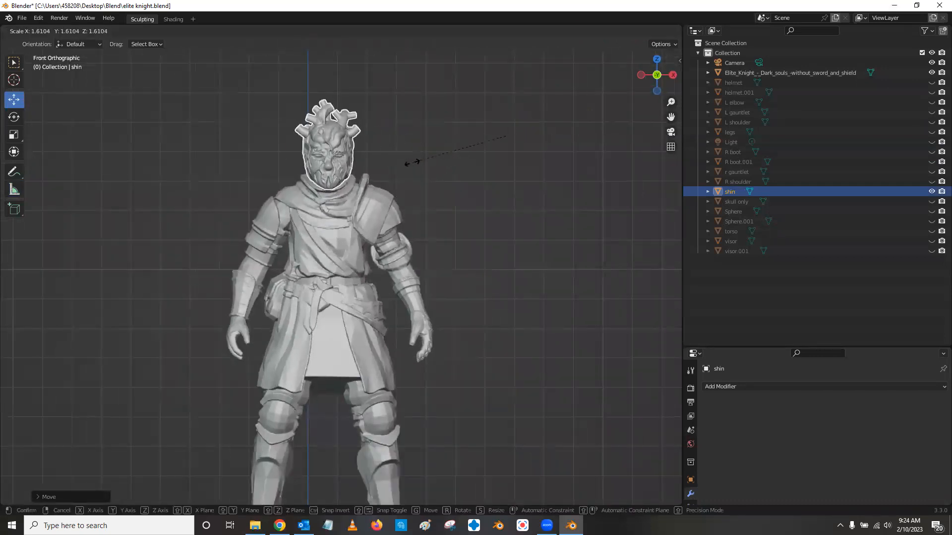
click(451, 164)
Step: Move the shin head over the knight's helmet and neck in the right side view
alt+middle_drag(465, 170, 412, 186)
key(g)
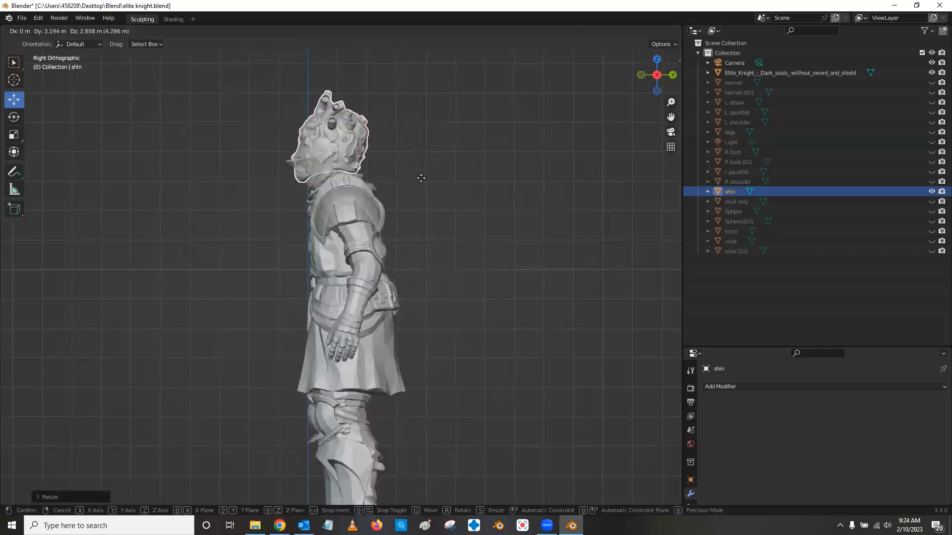
click(413, 183)
key(t)
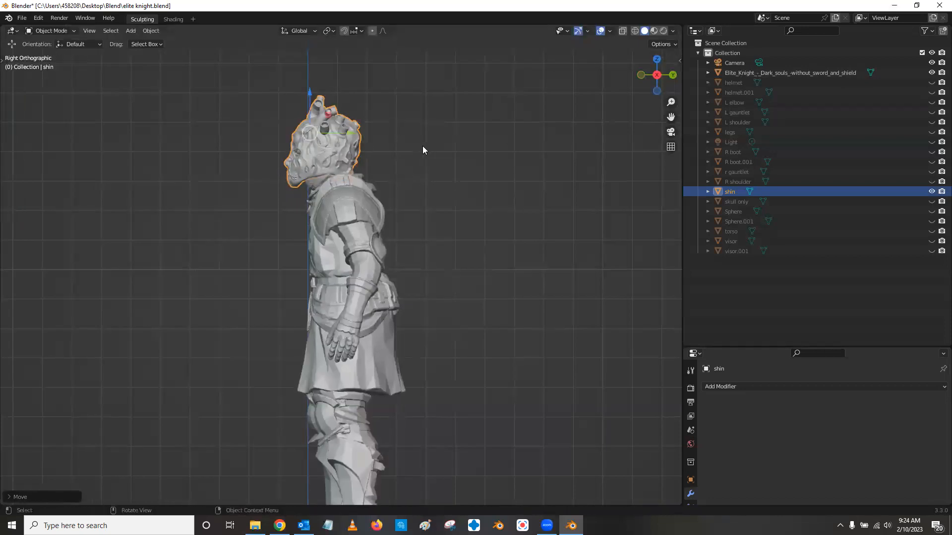
key(t)
Step: Tilt the shin head's face downward in side view, and hide and reshow it to compare with the helmet underneath
key(r)
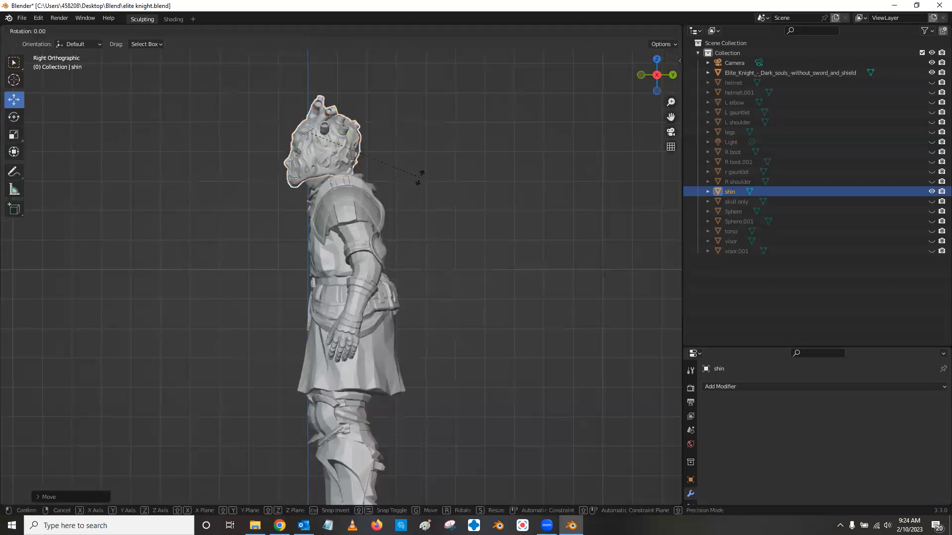
click(423, 149)
key(h)
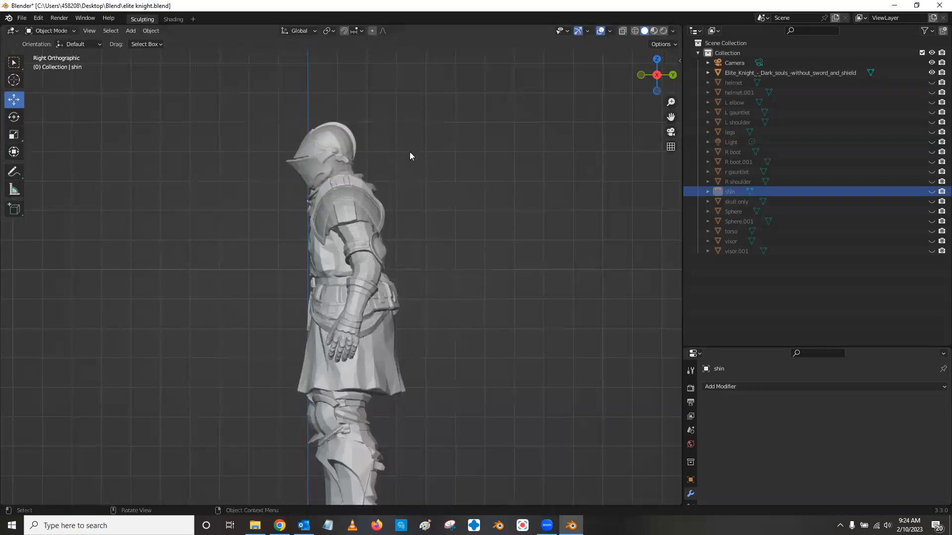
click(932, 191)
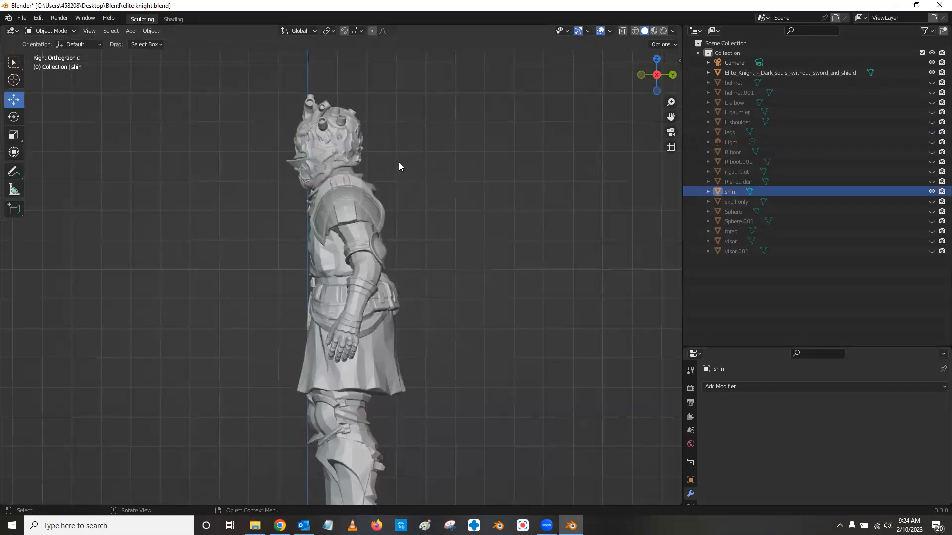
Step: Shift the shin head slightly forward and down in side view and scale it up to enclose the helmet
click(349, 139)
key(g)
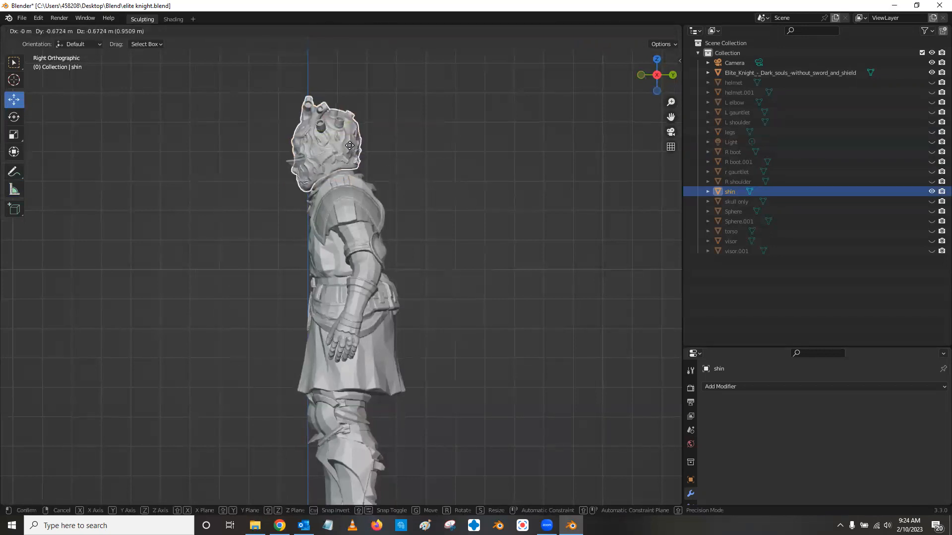
click(349, 146)
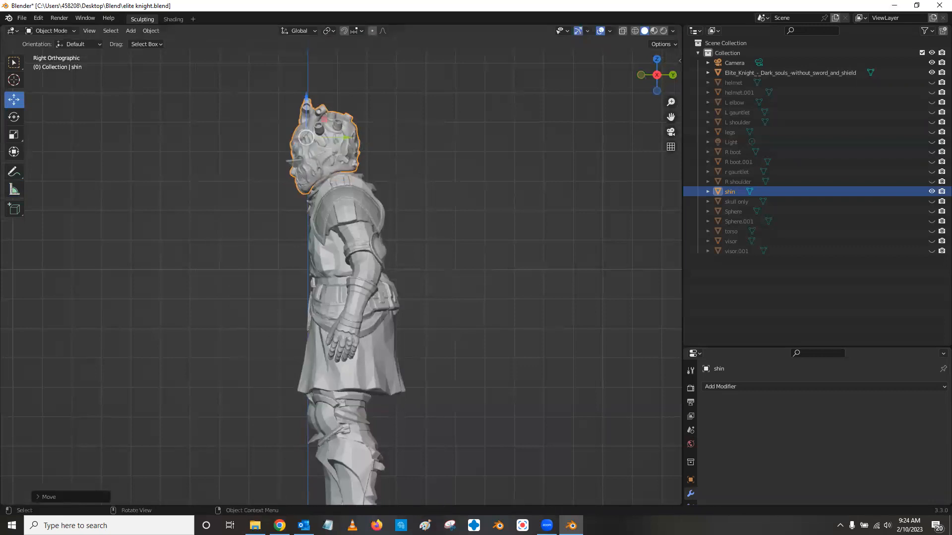
key(s)
click(367, 154)
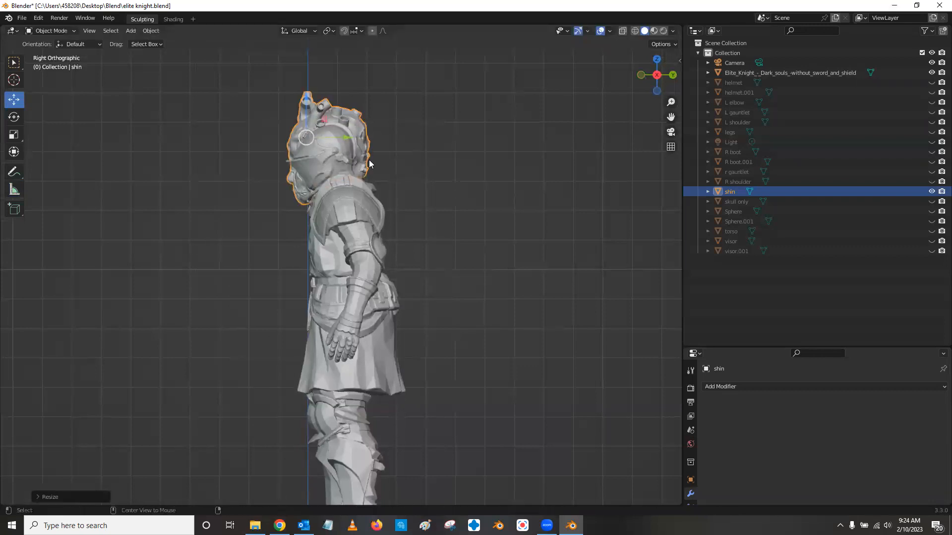
Step: Center the enlarged shin head over the knight's collar in front view
key(KP_1)
key(g)
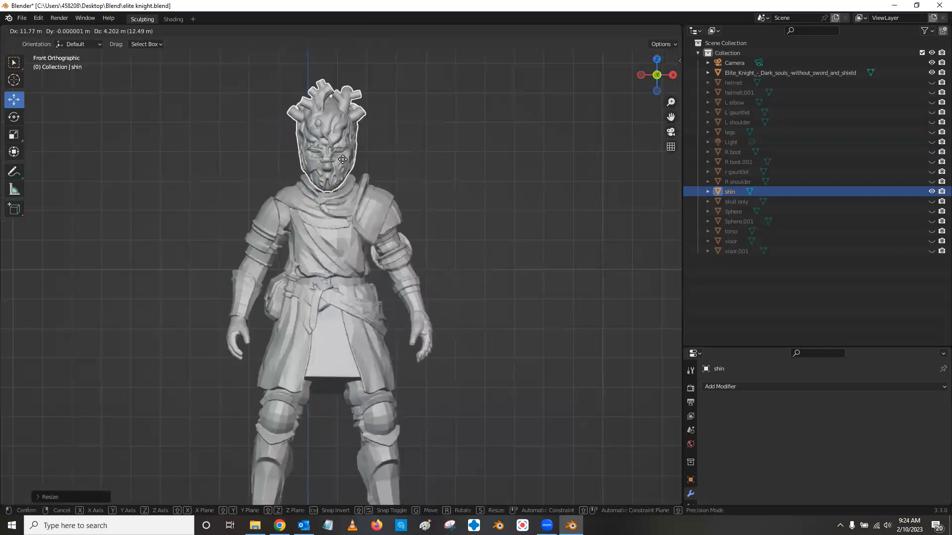
click(342, 157)
Step: Adjust the shin head's position on the knight's neck in the right side view
alt+middle_drag(381, 171, 410, 166)
alt+middle_click(394, 166)
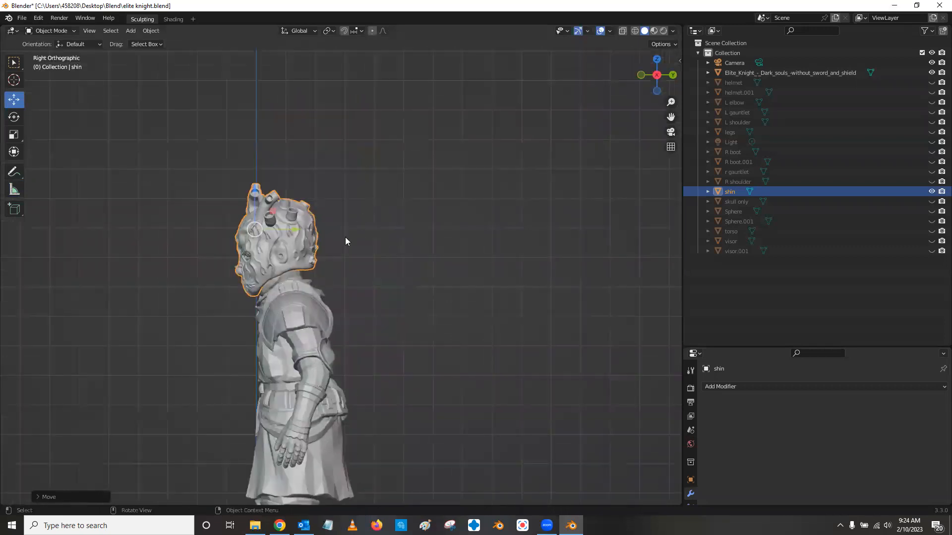
key(g)
click(337, 250)
Step: Examine the shin head's fit and proportions on the knight from the front, both close up and with the whole figure visible
middle_drag(356, 257, 432, 320)
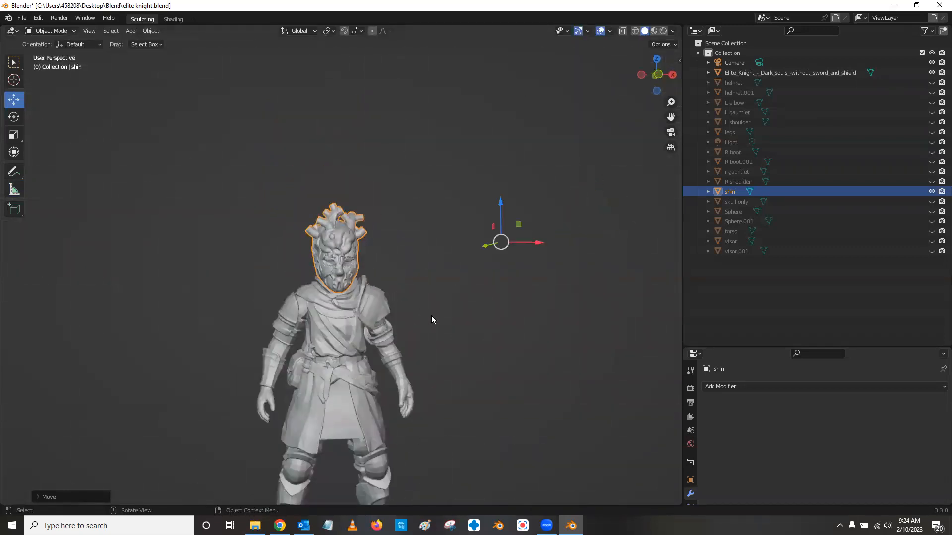
scroll(431, 317, down, 3)
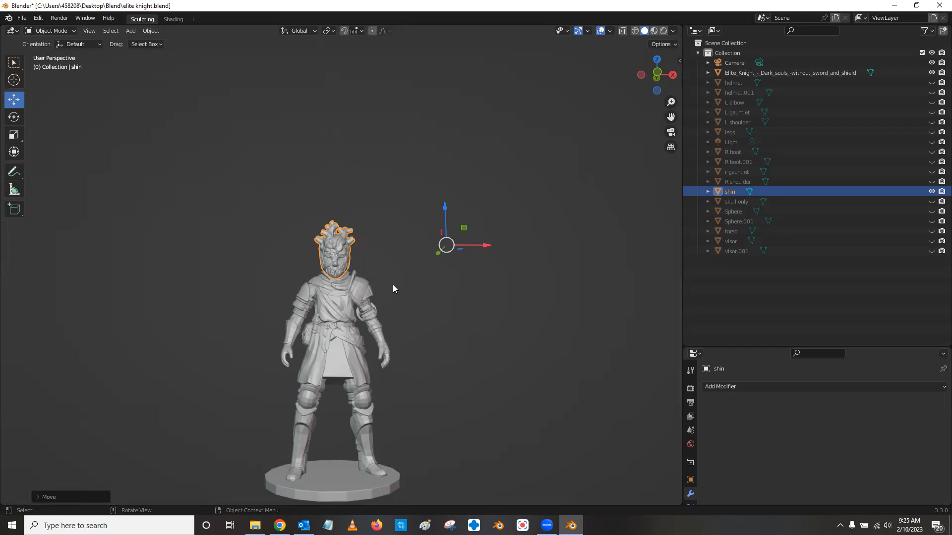
scroll(393, 288, up, 4)
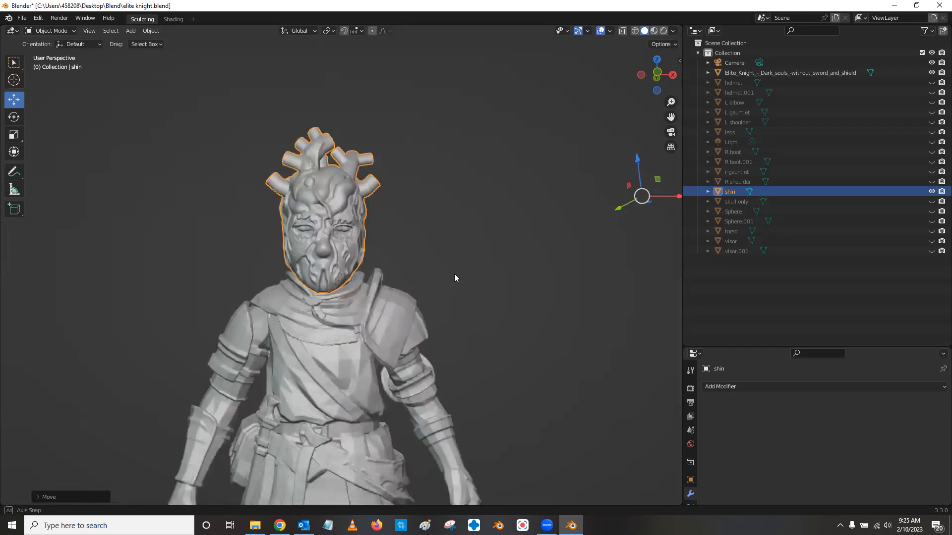
scroll(454, 274, down, 2)
scroll(459, 290, down, 3)
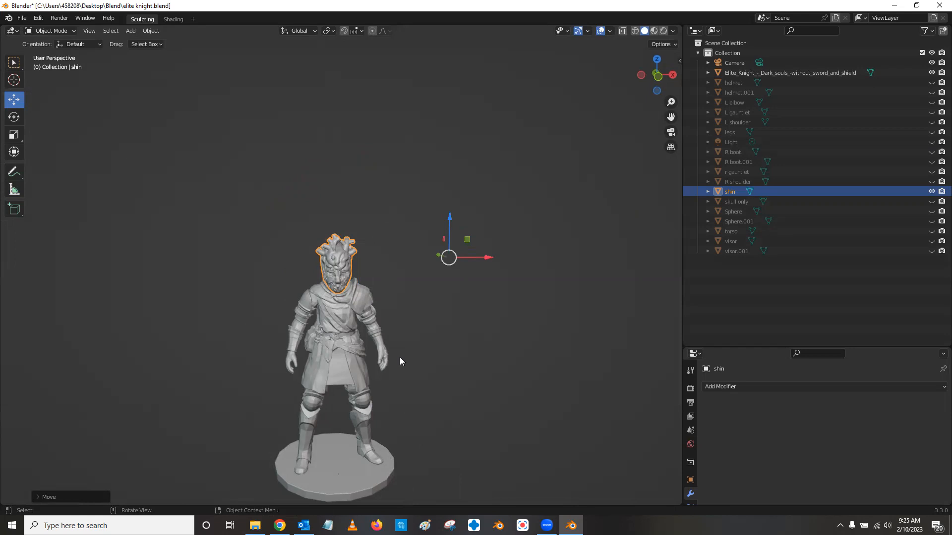
scroll(417, 344, up, 8)
scroll(424, 350, down, 5)
middle_drag(436, 360, 421, 359)
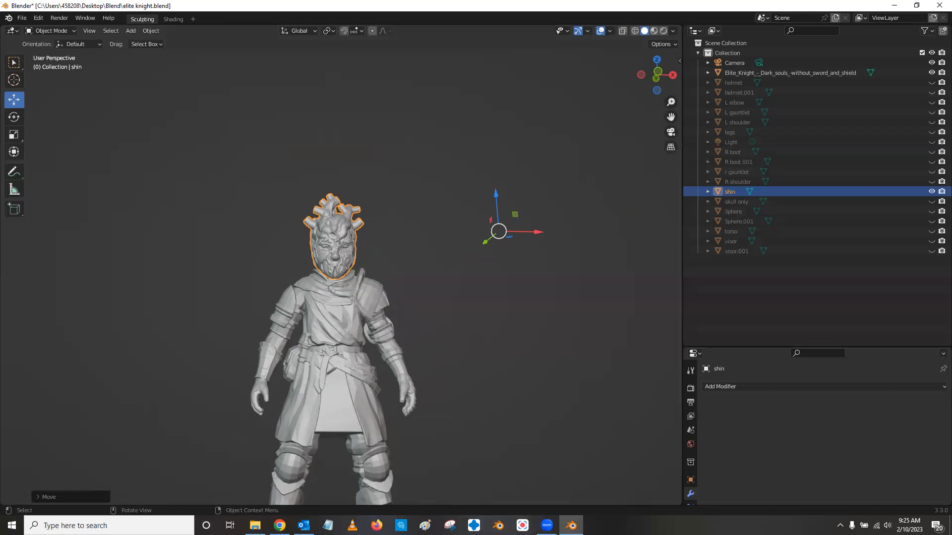
mouse_move(547, 526)
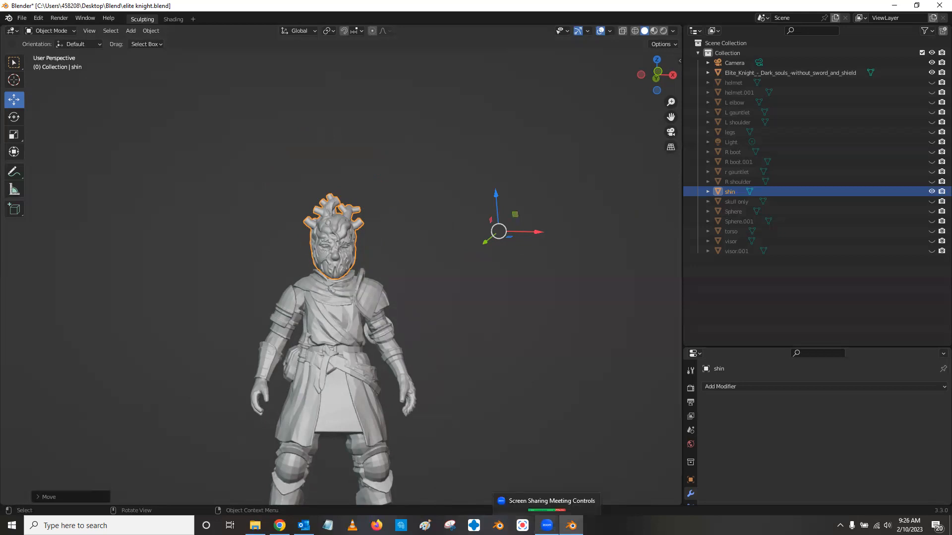